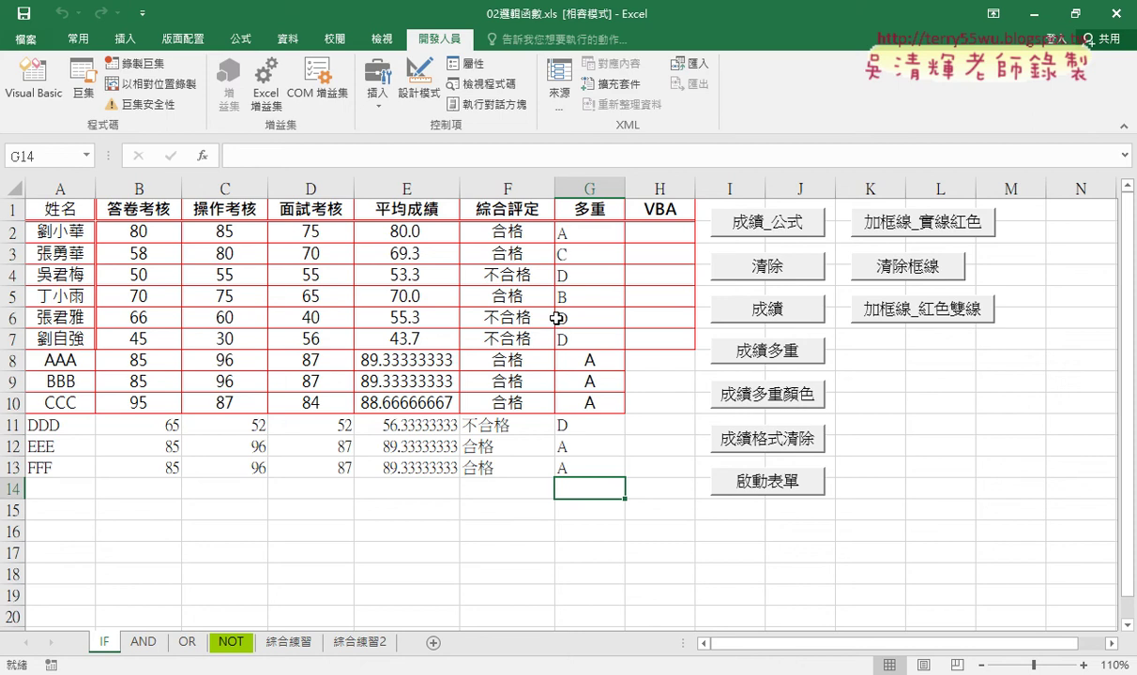
Check row 9's average, then protect the IF sheet with a password entered twice.
click(405, 381)
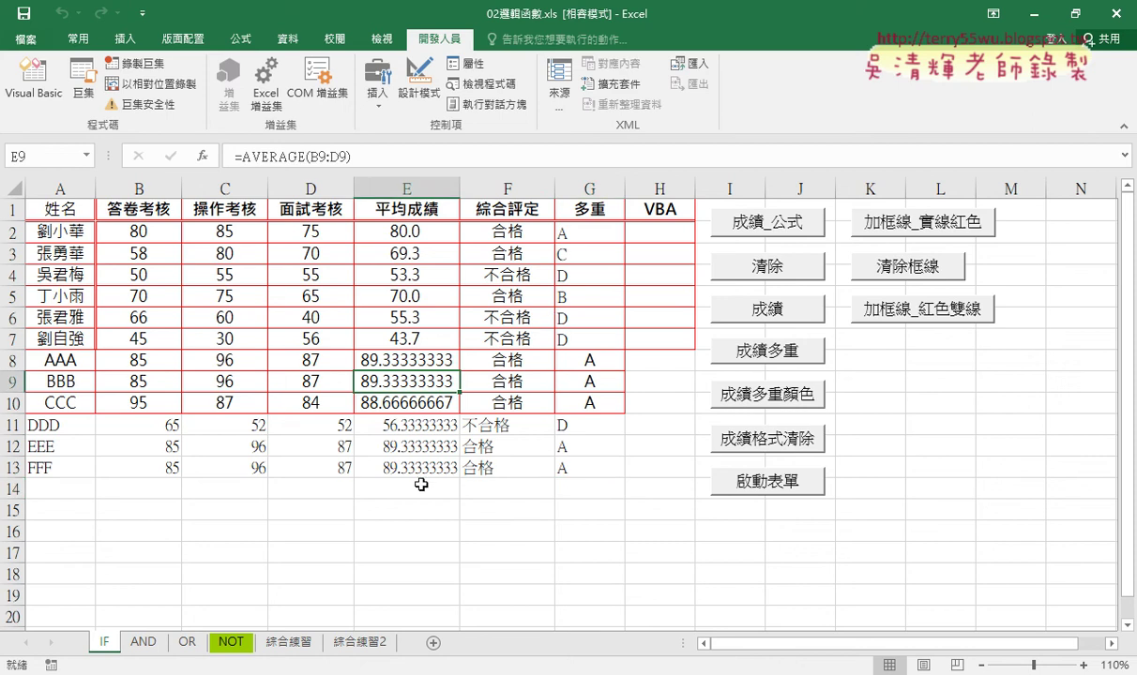
click(61, 488)
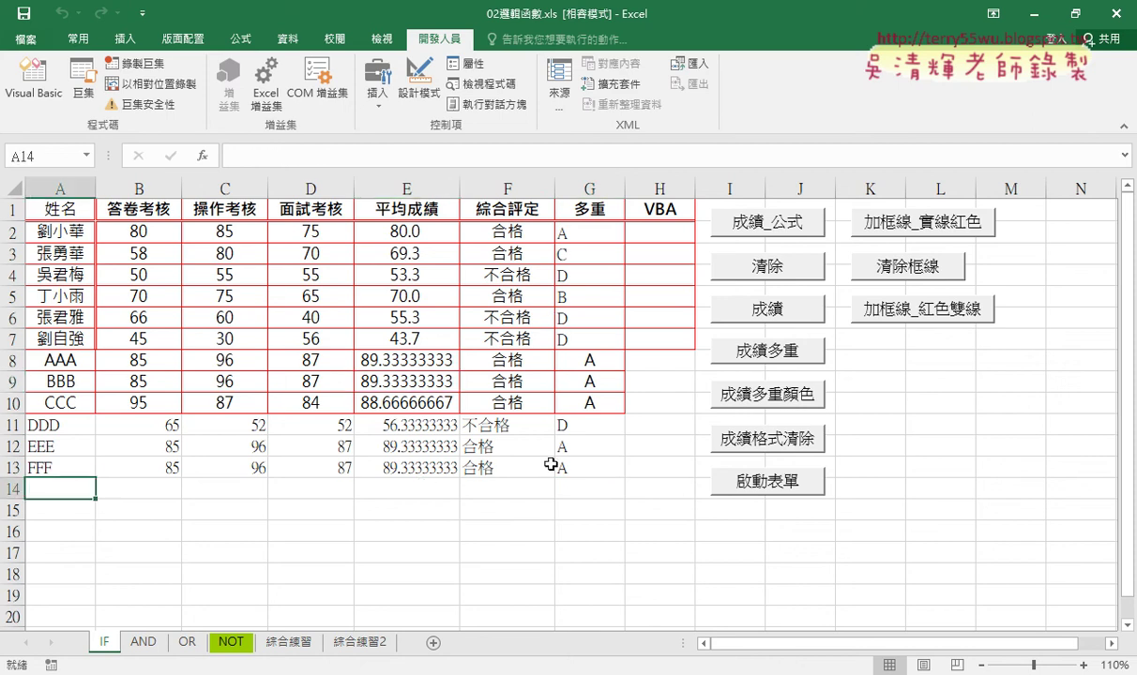
click(336, 41)
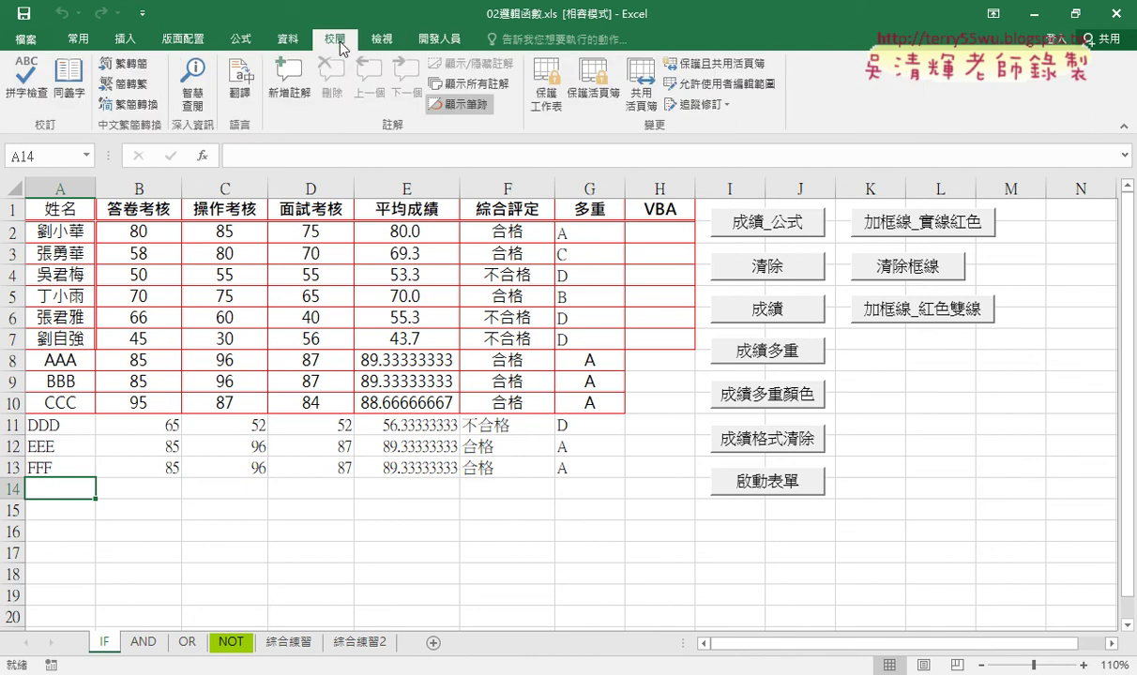
click(543, 106)
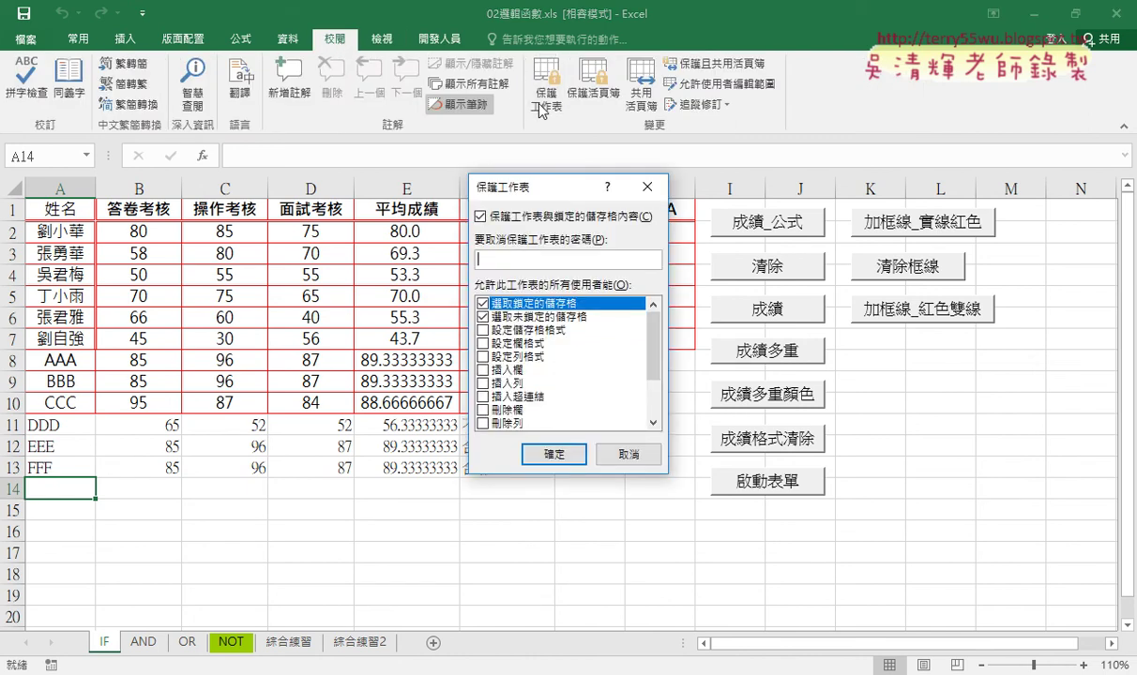
key(Return)
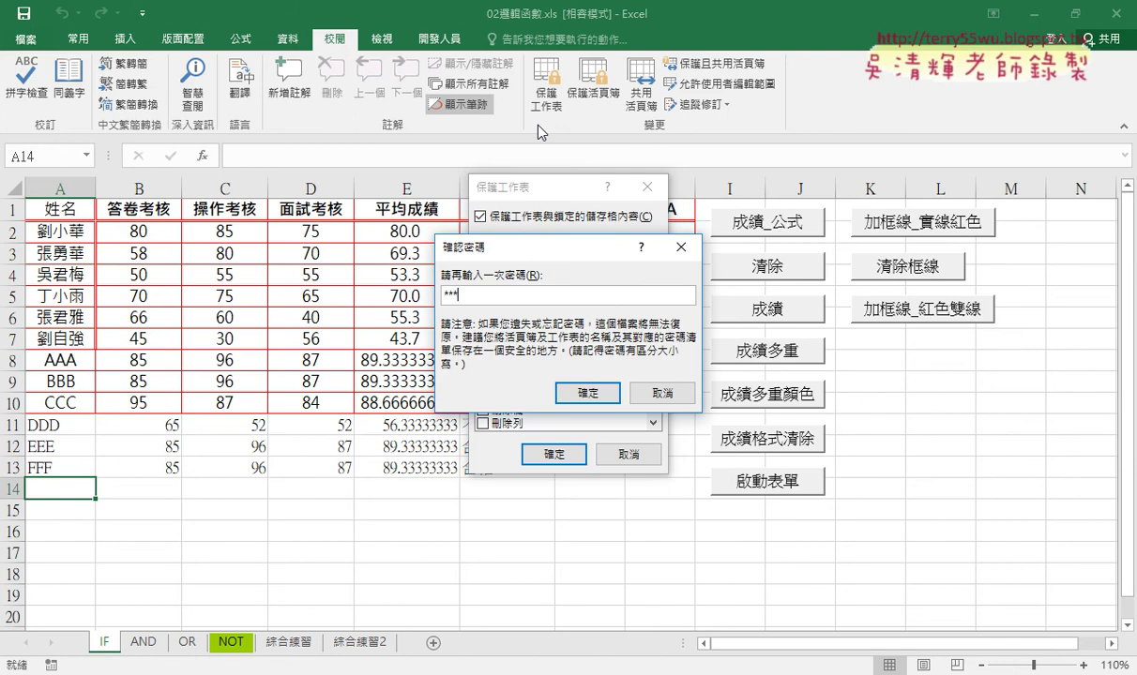
key(Return)
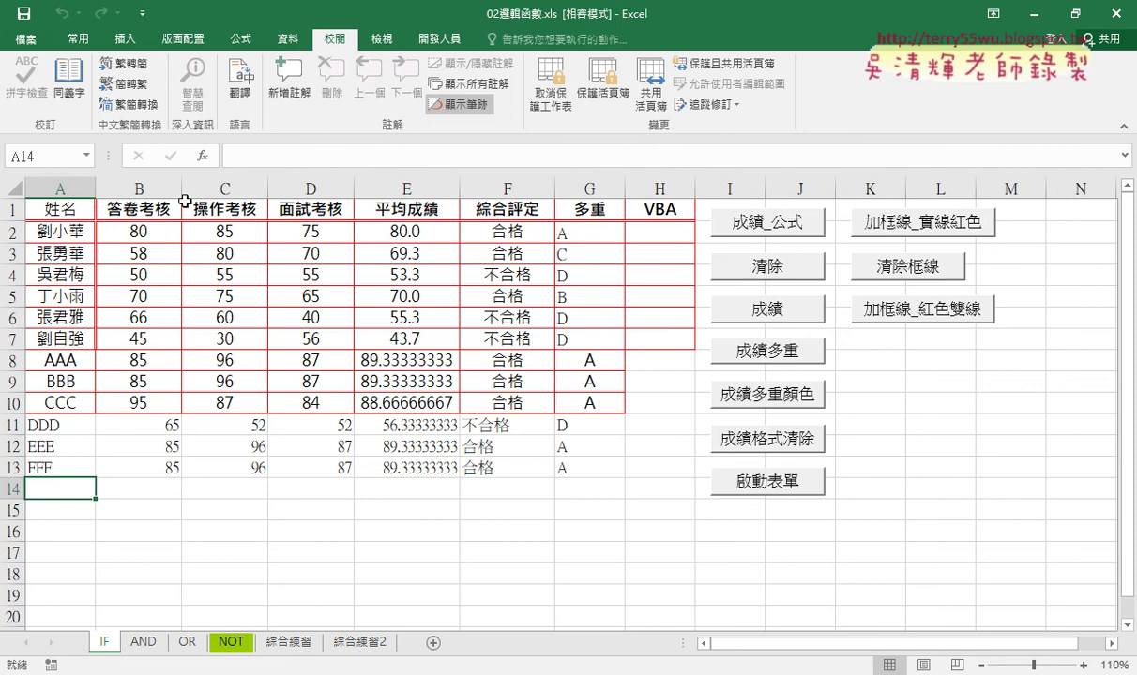
Try editing the FFF cell in row 13, dismiss the protection warning, and open the Visual Basic editor.
click(54, 459)
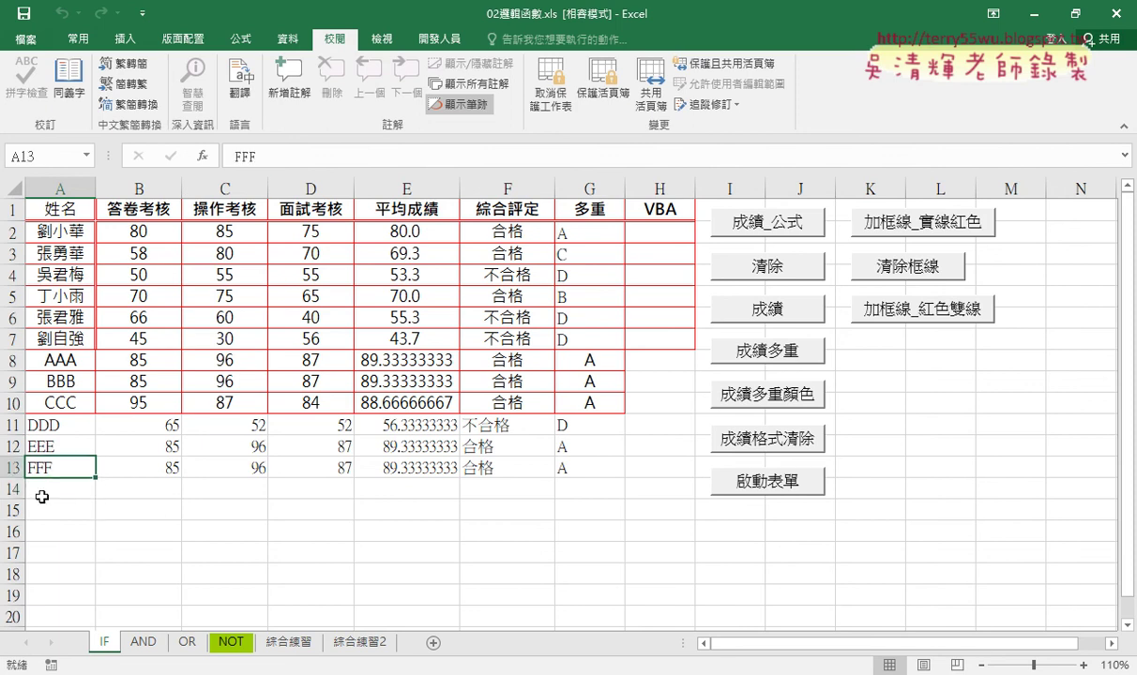
click(44, 497)
double_click(44, 497)
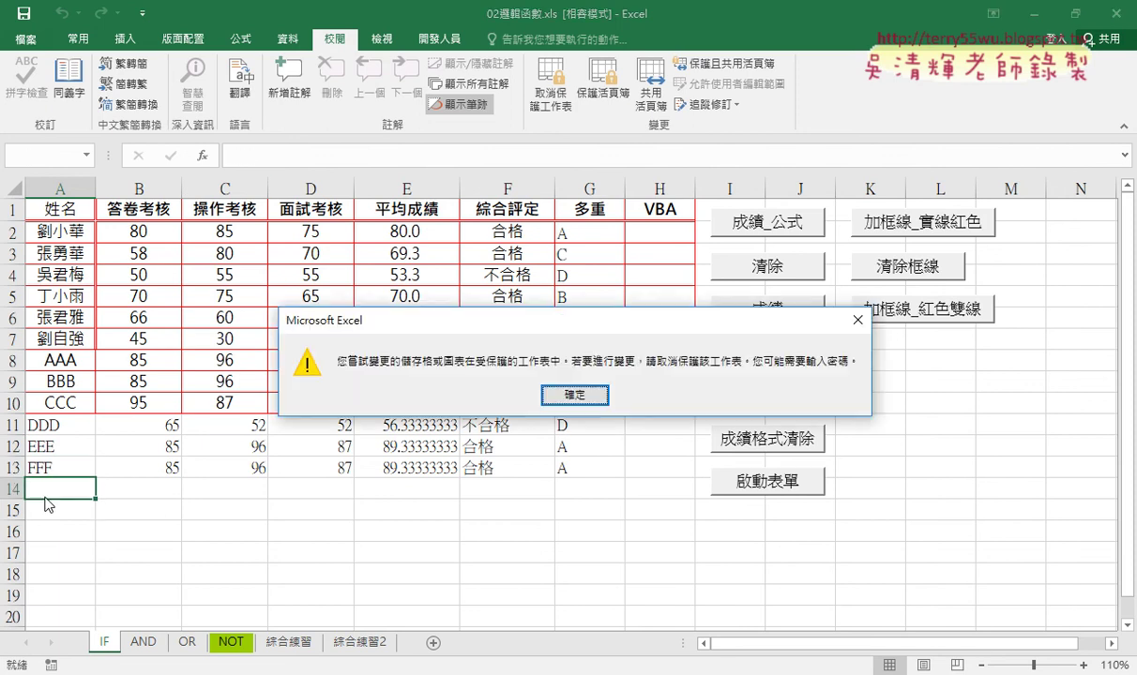
click(576, 395)
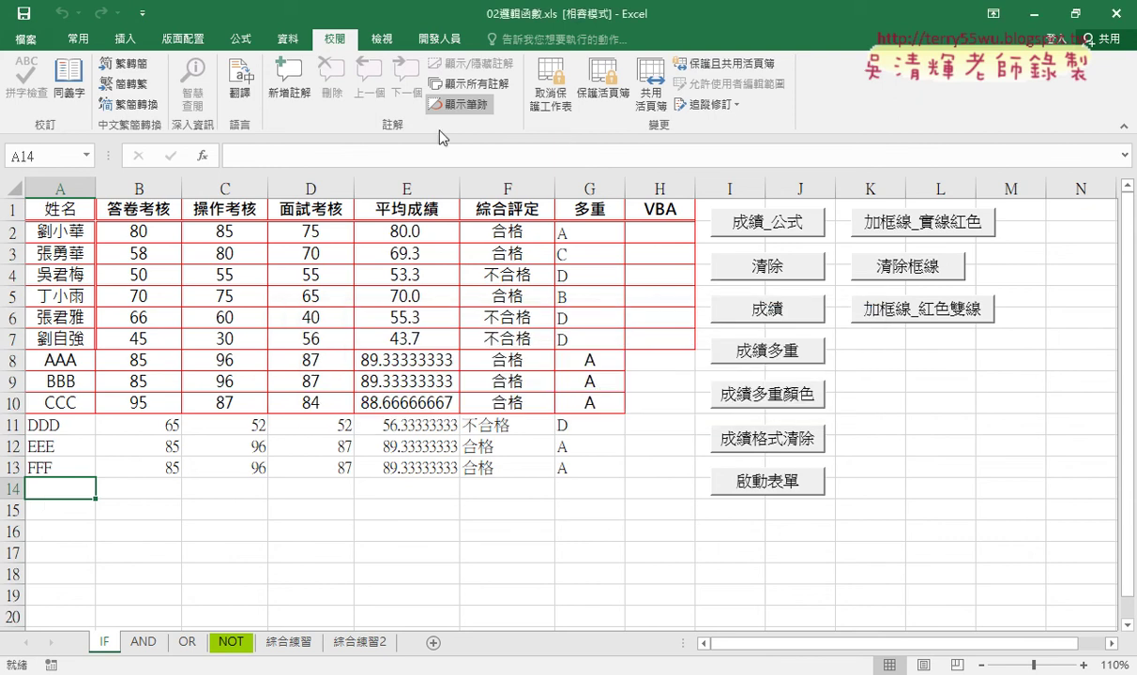
click(422, 38)
click(34, 93)
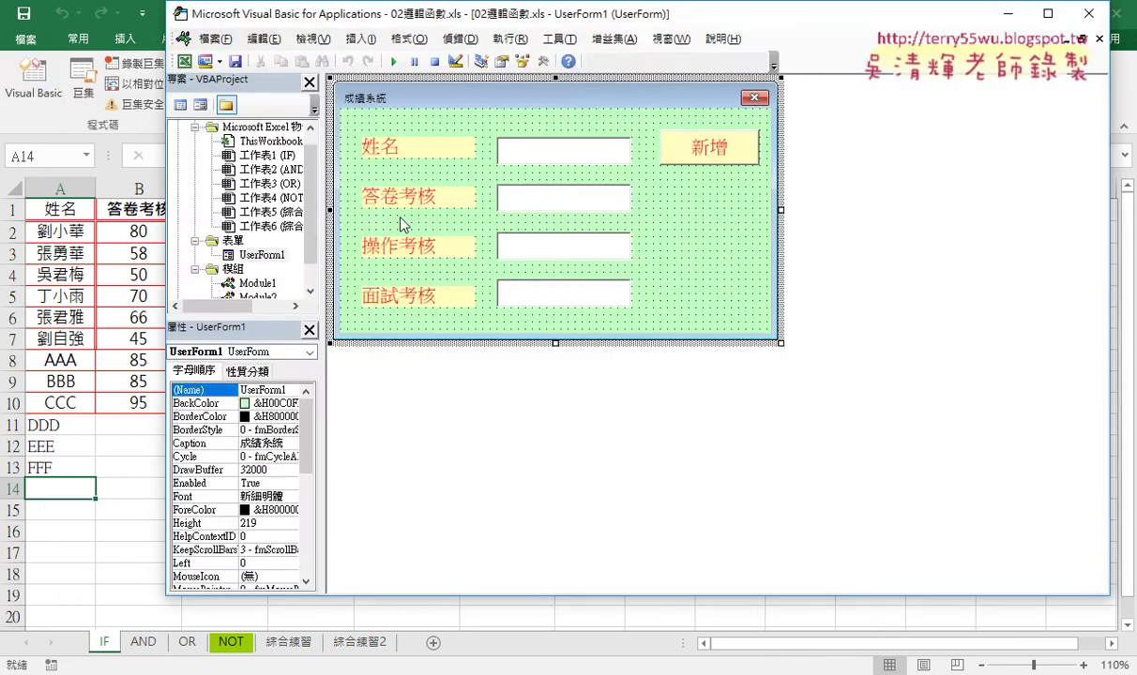
Run UserForm1 and submit student GGG with scores 85, 96 and 98 via 新增.
click(395, 62)
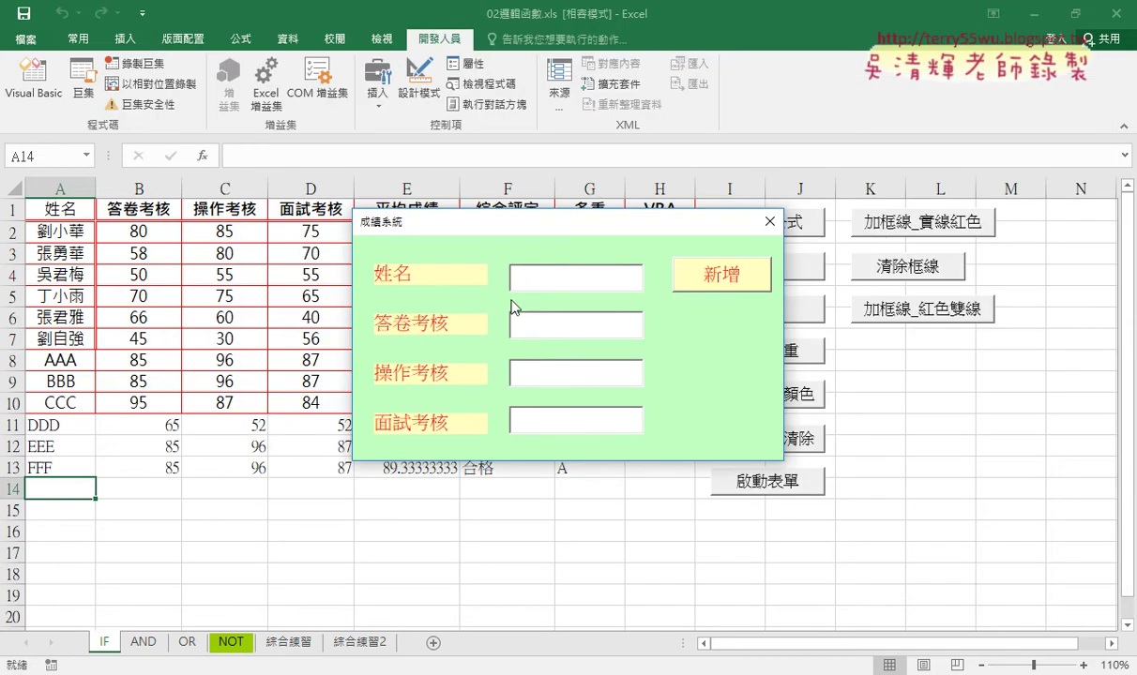
text(GGG)
key(Tab)
text(85)
key(Tab)
text(96)
key(Tab)
text(98)
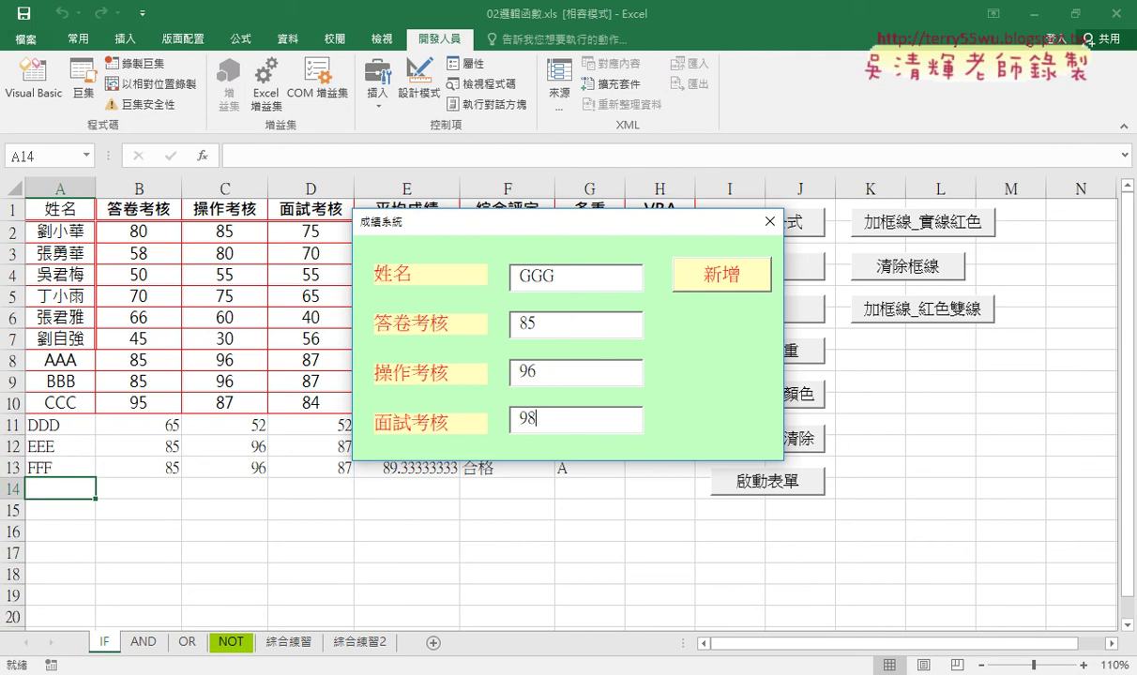
click(713, 277)
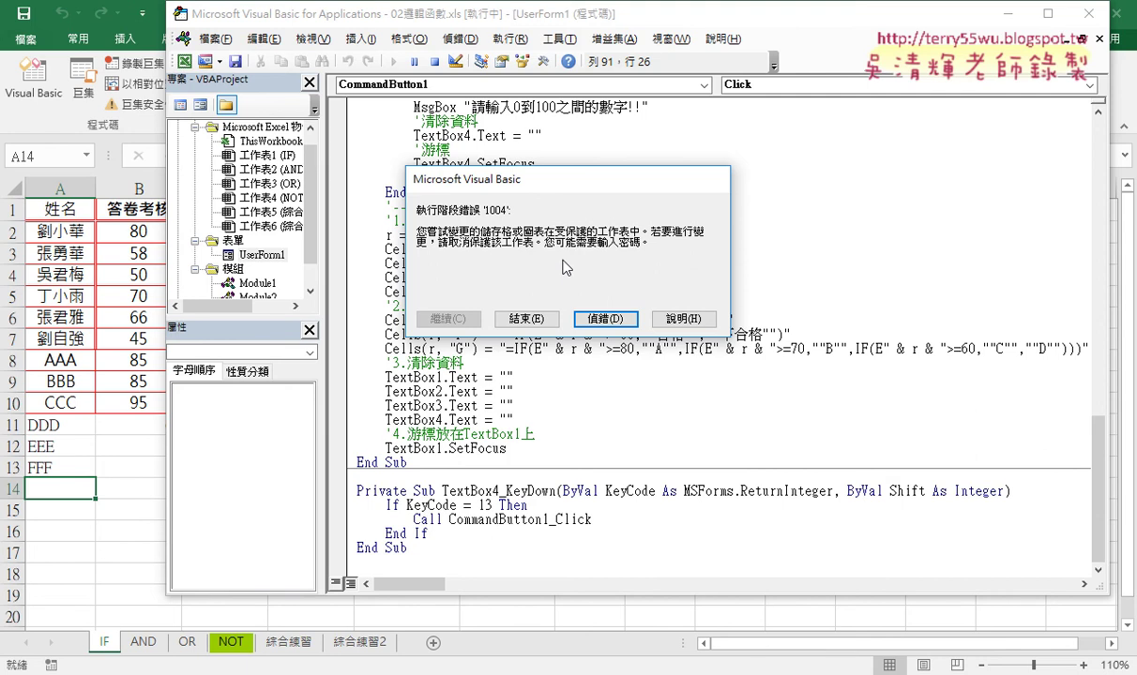
Stop the failed macro and open the 新增 button's CommandButton1_Click procedure.
click(604, 319)
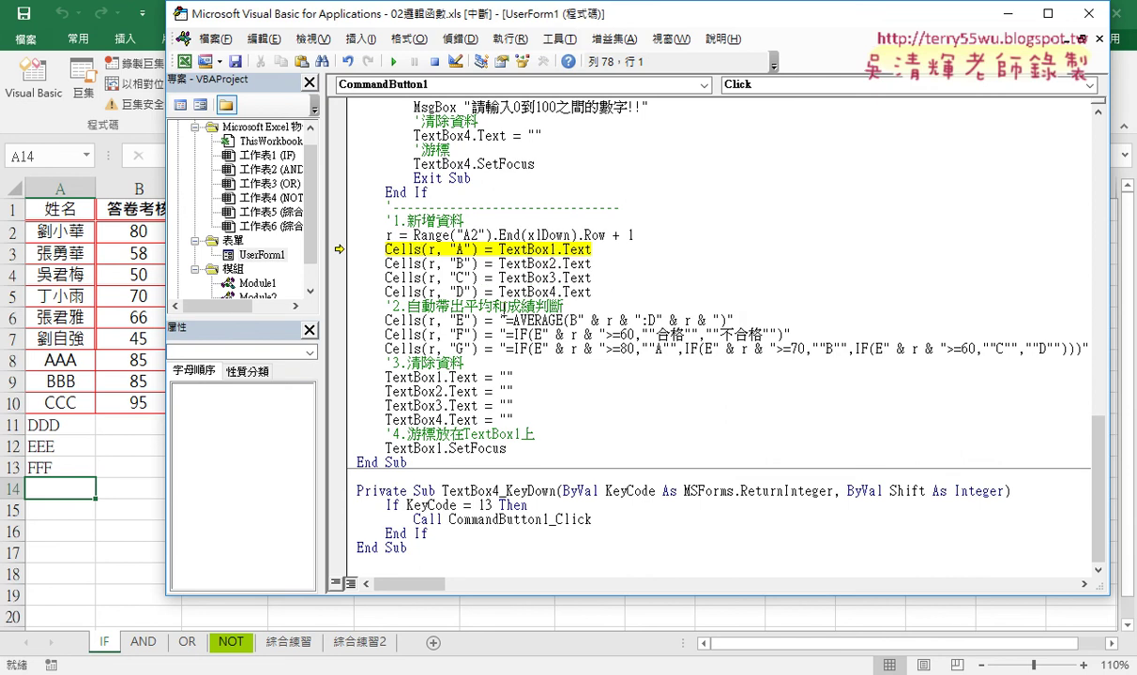
scroll(478, 293, up, 3)
click(435, 60)
key(shift+F7)
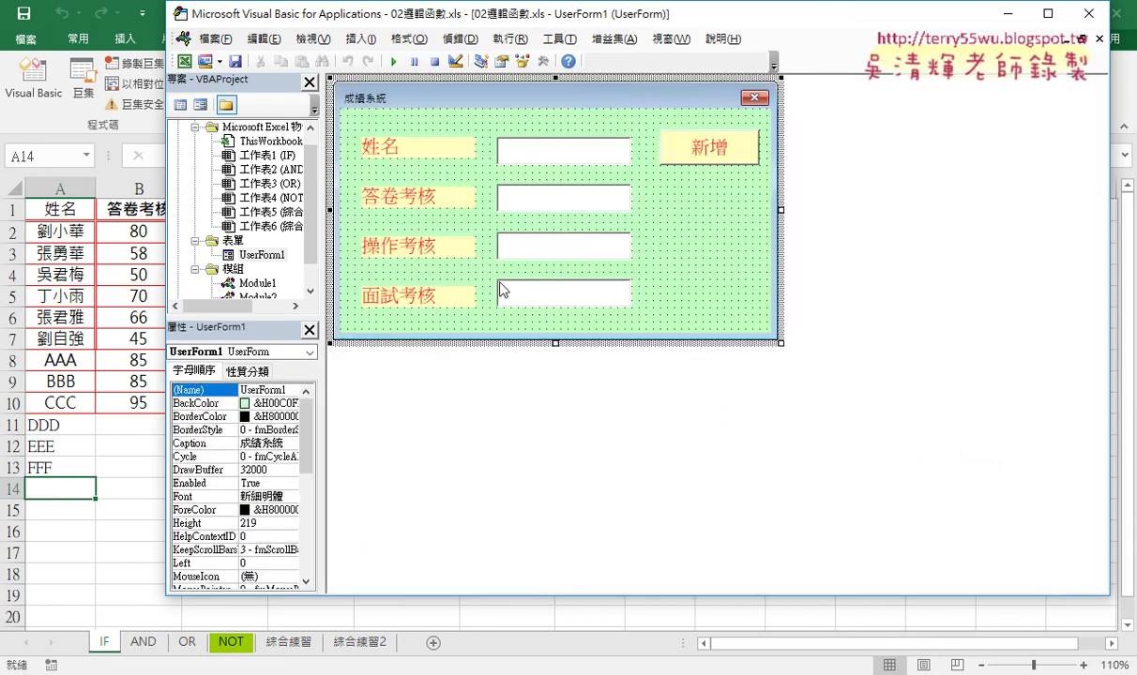
double_click(727, 154)
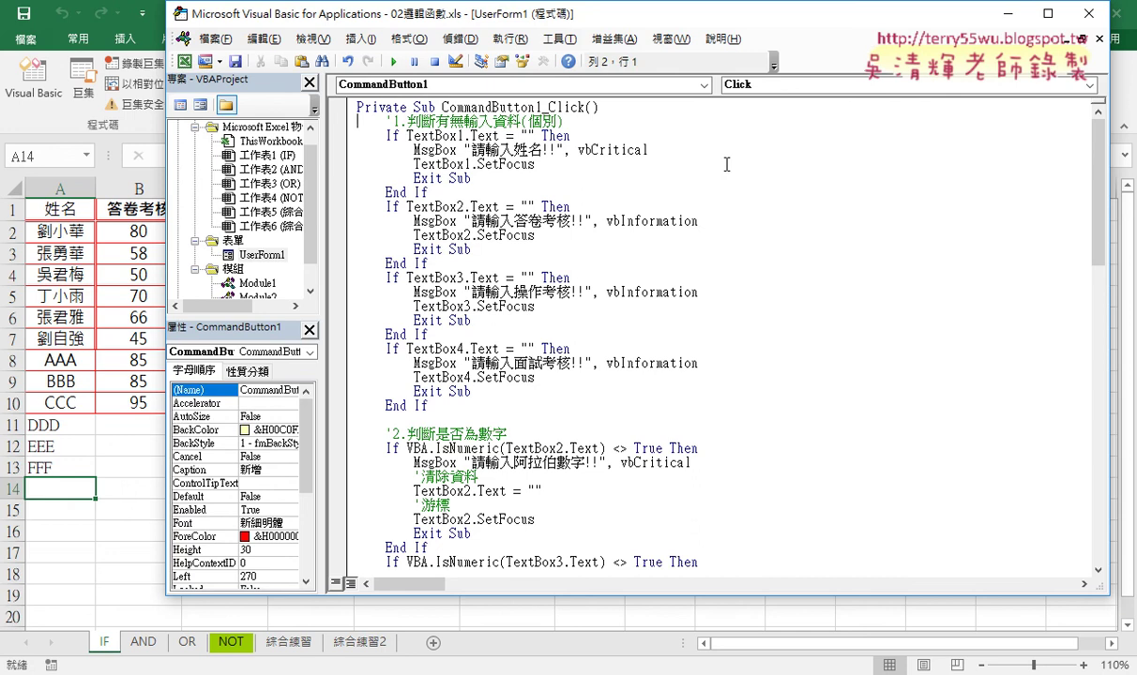
click(654, 112)
double_click(255, 254)
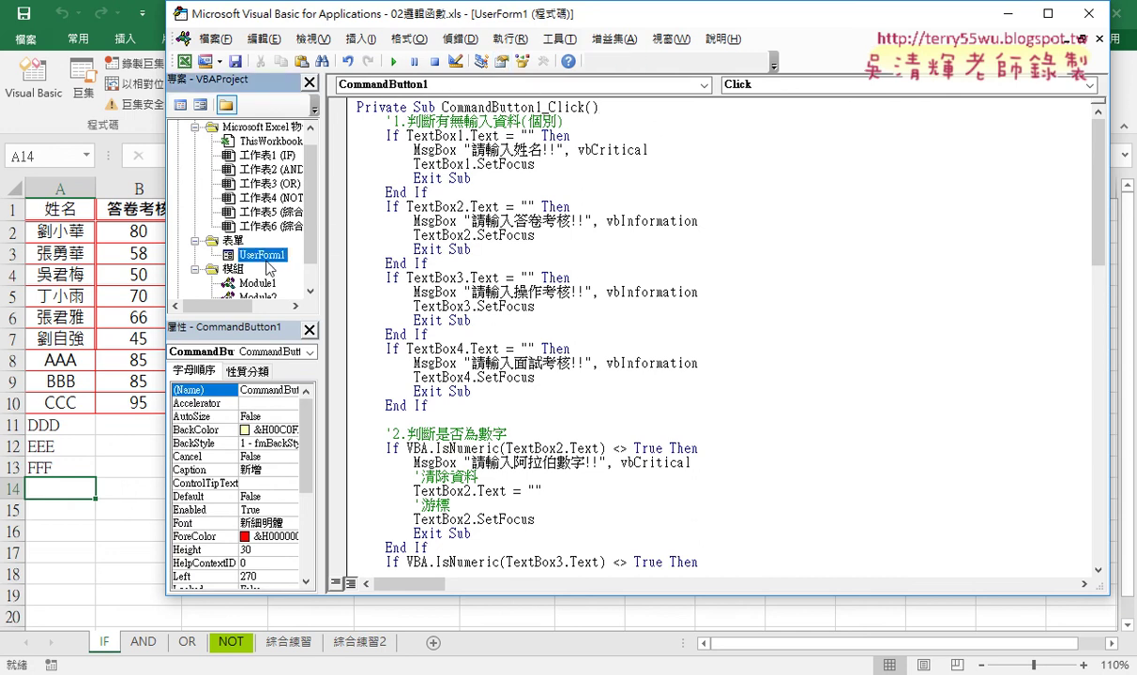
double_click(669, 133)
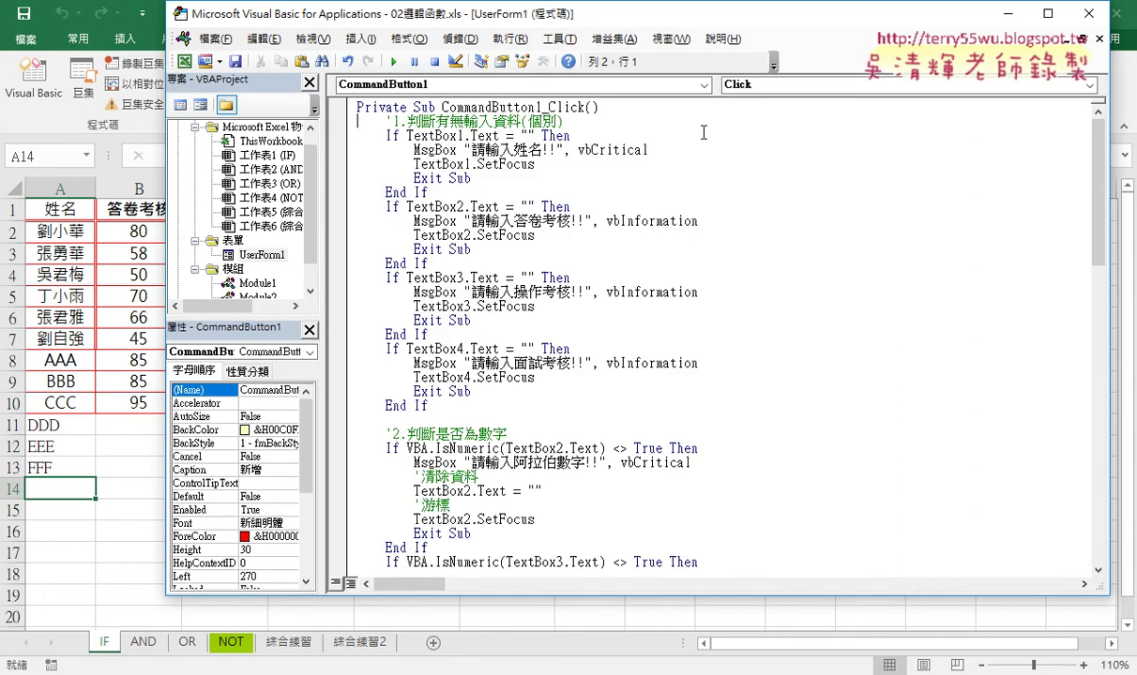
click(605, 108)
Insert ActiveSheet.Unprotect with the sheet password as the first line, and select it for copying.
key(Return)
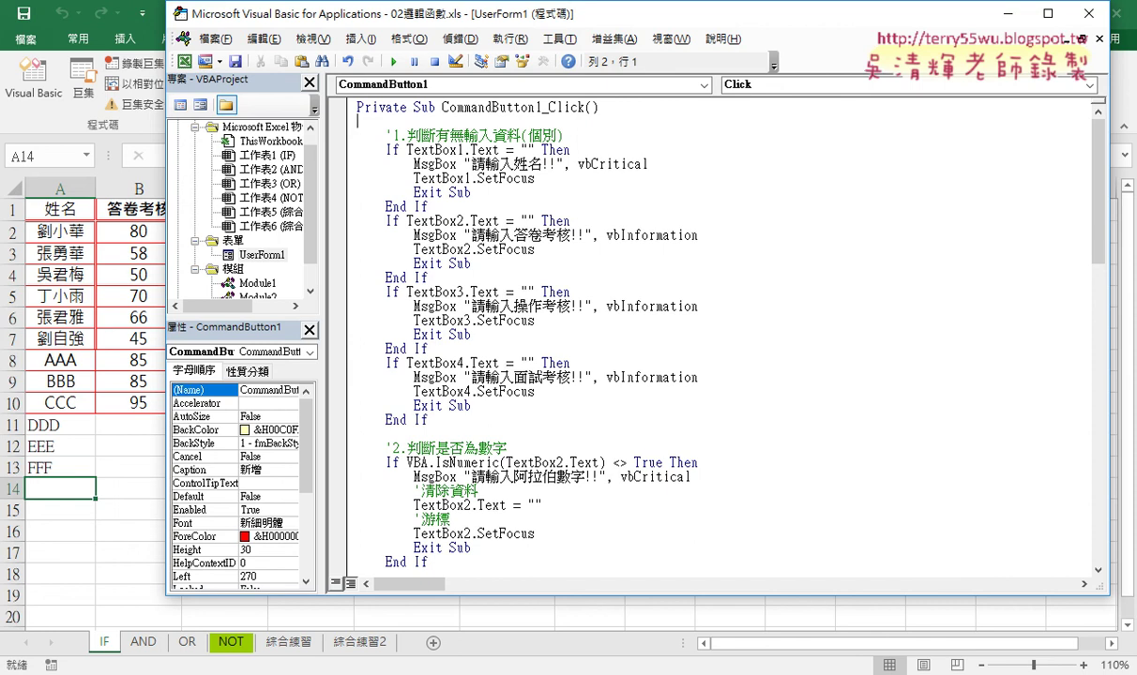
key(Tab)
text(a)
text(ctive)
text(sheet)
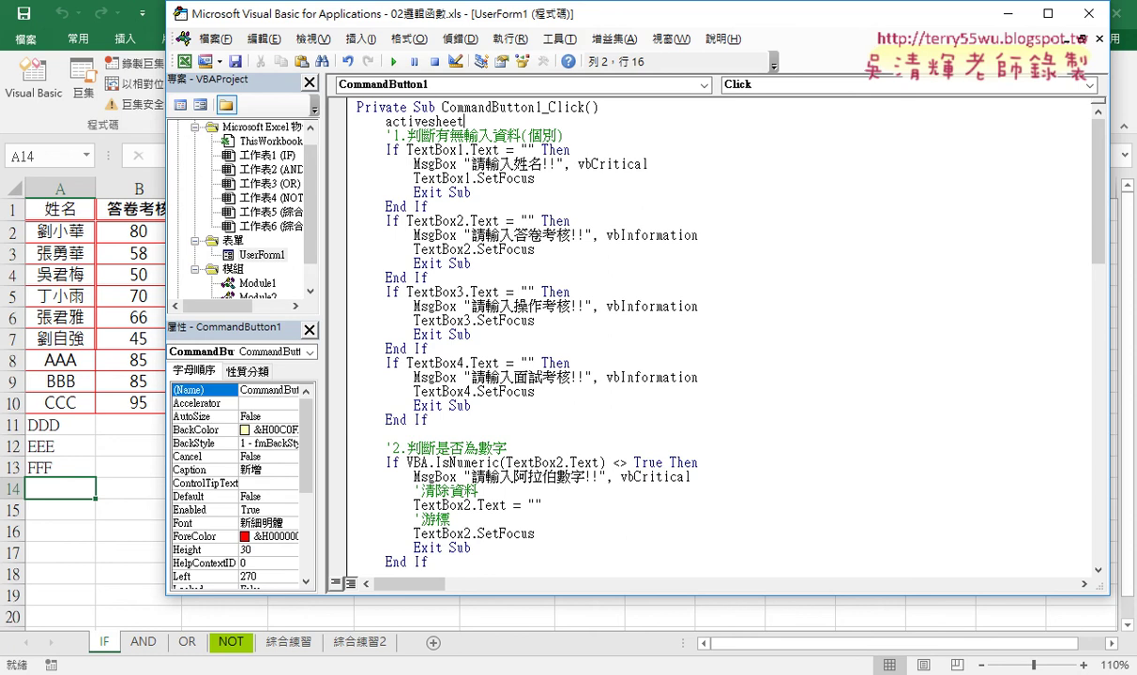
text(.)
text(un)
text(p)
text(rote)
text(ct)
text((")
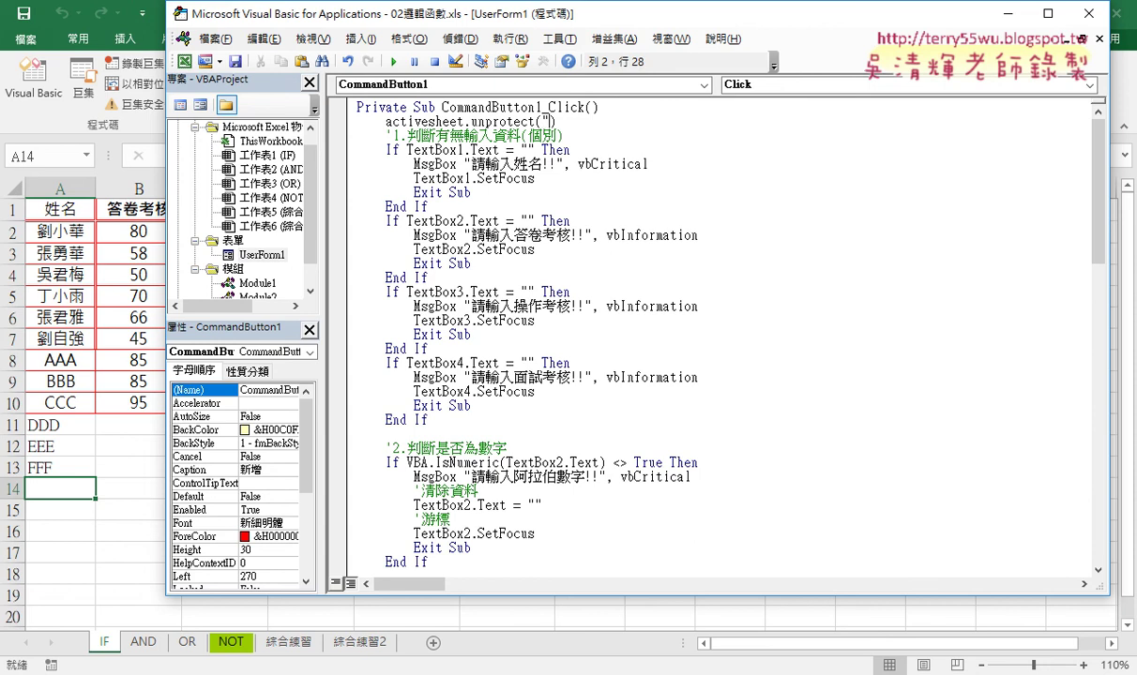
text(")
key(Left)
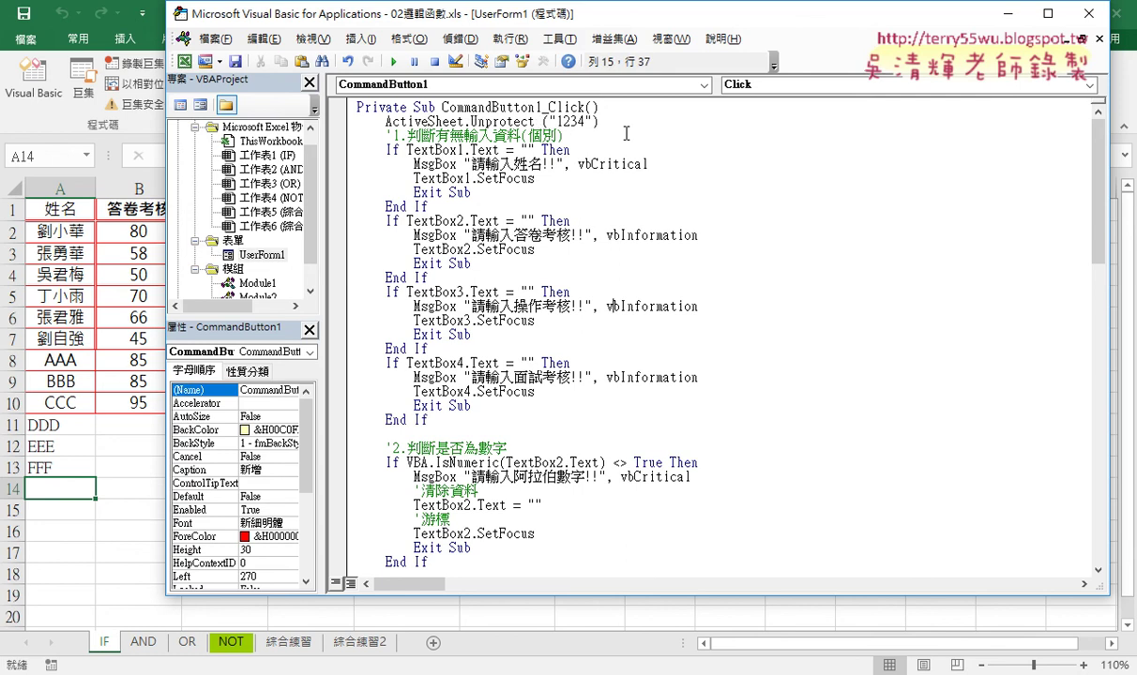
drag(598, 121, 385, 121)
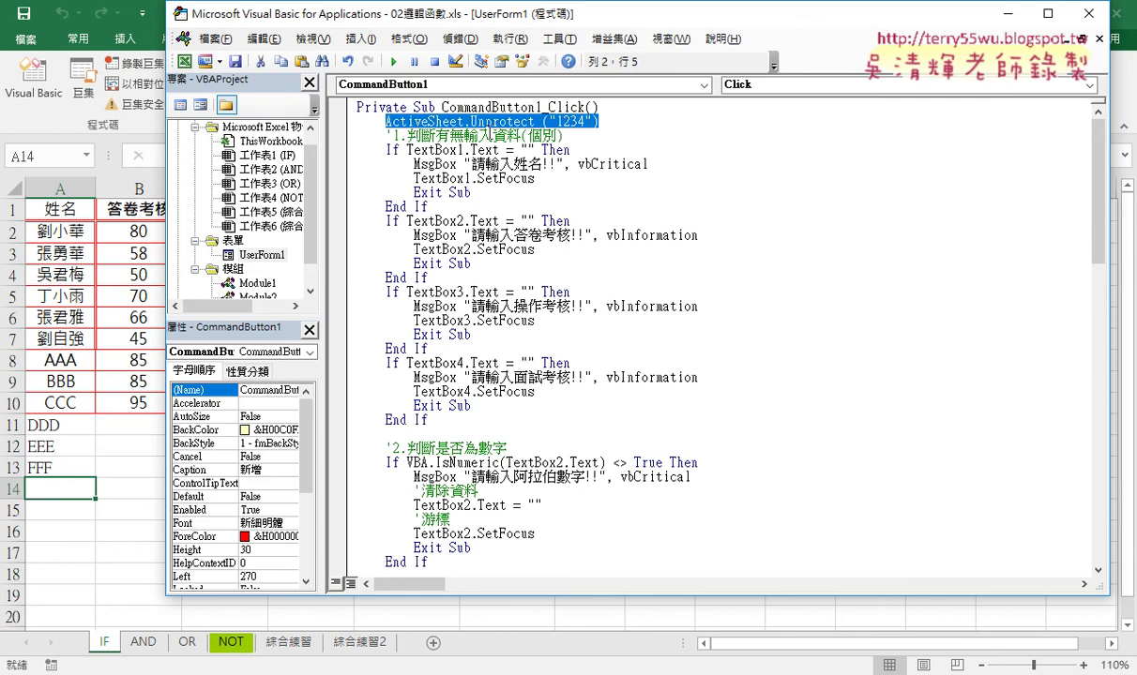
right_click(497, 125)
Copy the unprotect line, paste it after TextBox1.SetFocus, and change it to ActiveSheet.Protect.
click(539, 154)
scroll(530, 319, down, 3)
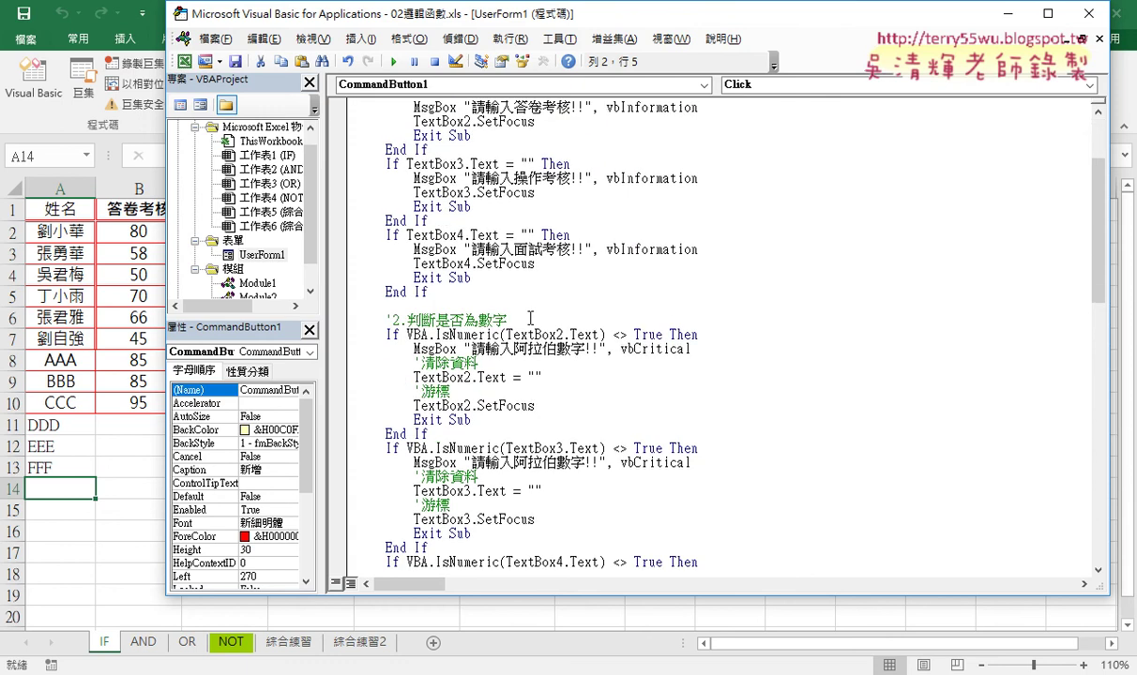
scroll(530, 319, down, 5)
scroll(530, 319, down, 3)
scroll(530, 319, down, 6)
scroll(530, 319, down, 3)
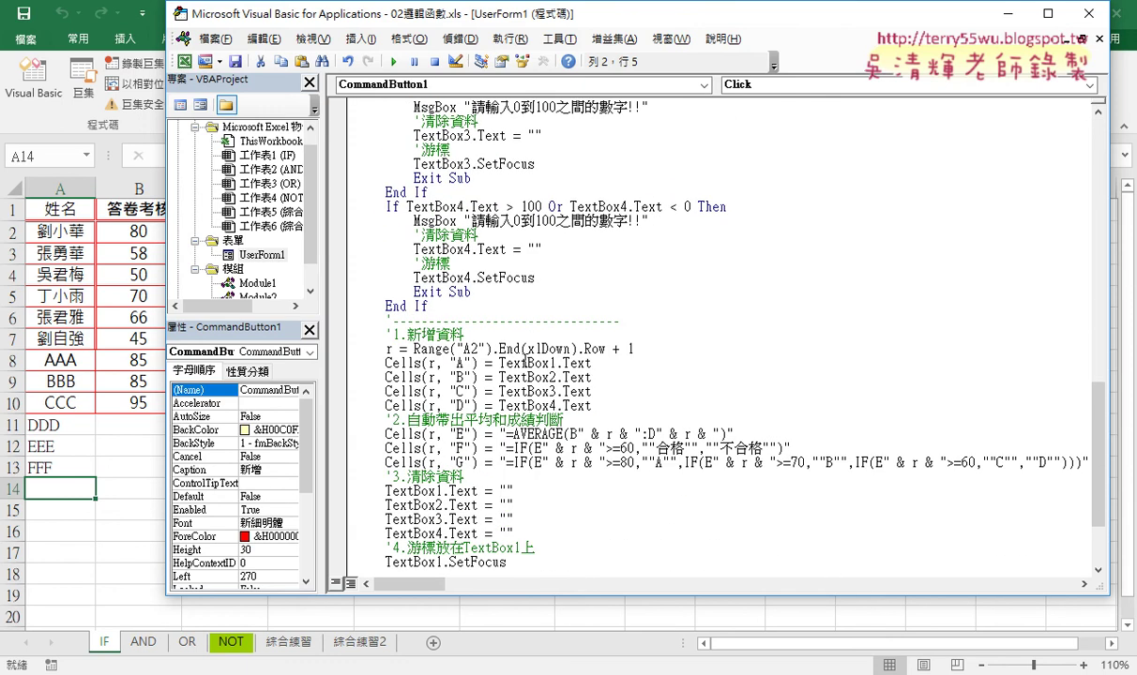
scroll(521, 394, down, 3)
click(511, 448)
key(Return)
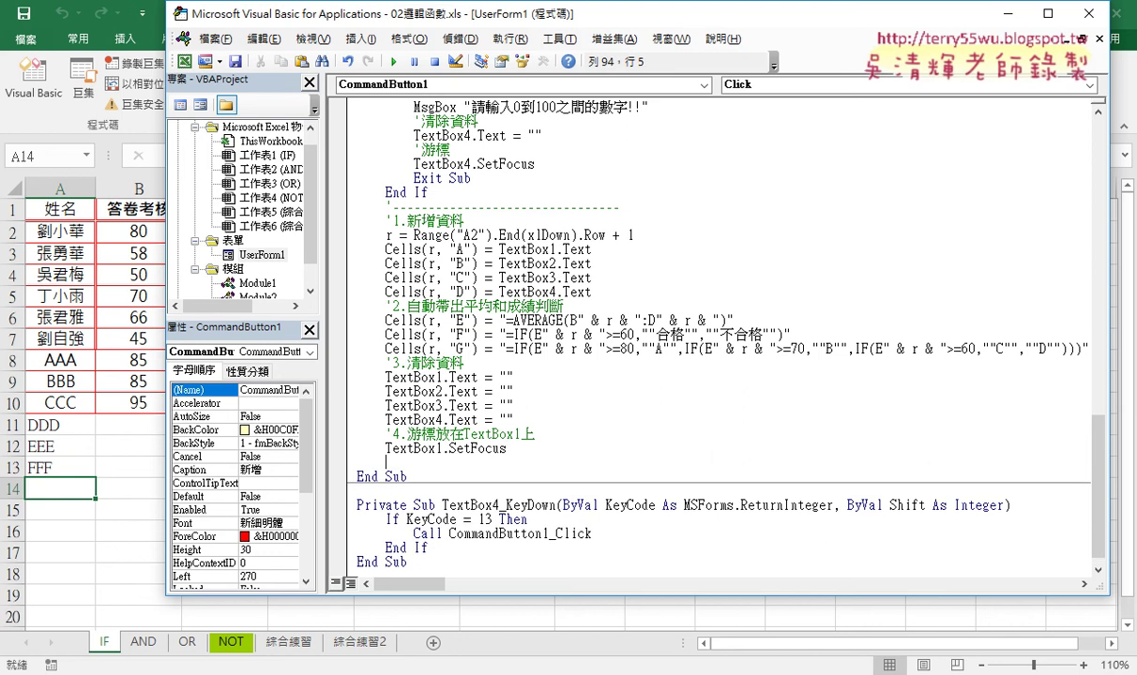
key(ctrl+v)
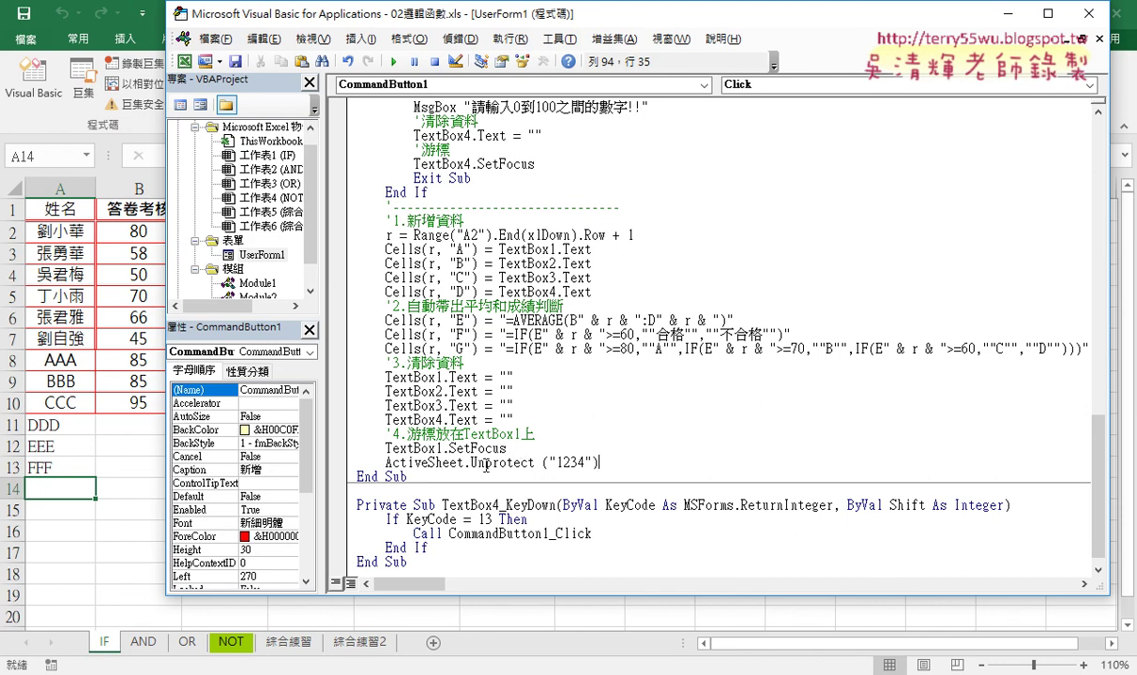
drag(486, 462, 472, 462)
key(Delete)
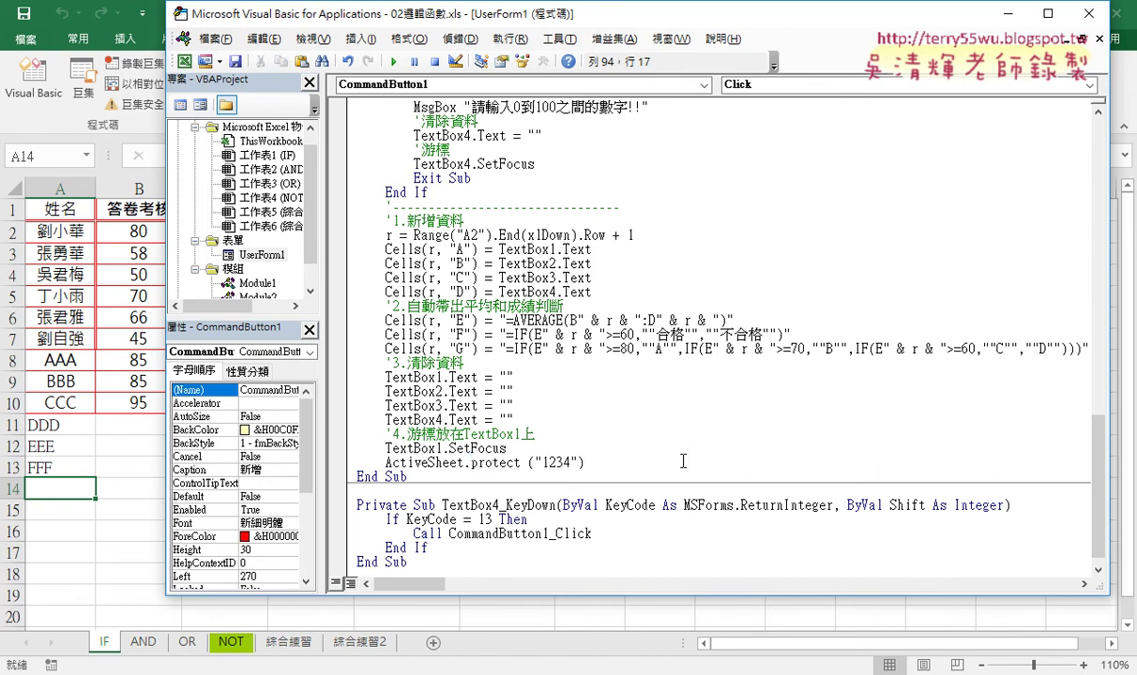
click(660, 419)
Run the grade form and add student GGG with scores 85, 98 and 87.
click(385, 60)
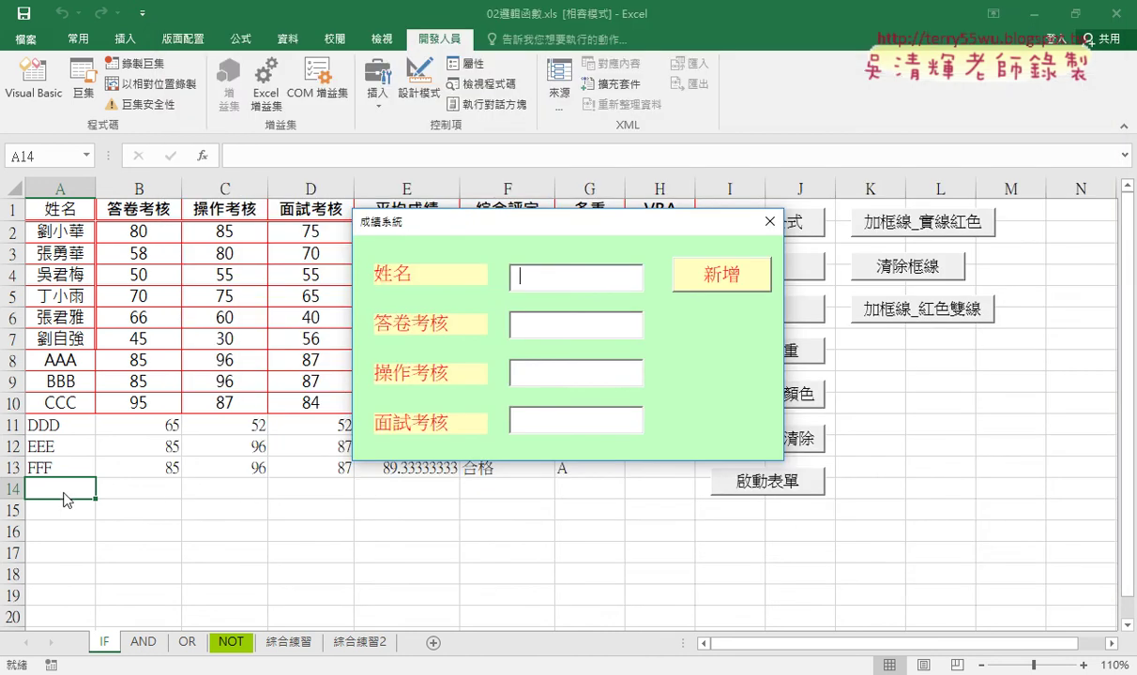
text(G)
text(GG)
key(Tab)
text(85)
key(Tab)
text(98)
key(Tab)
text(87)
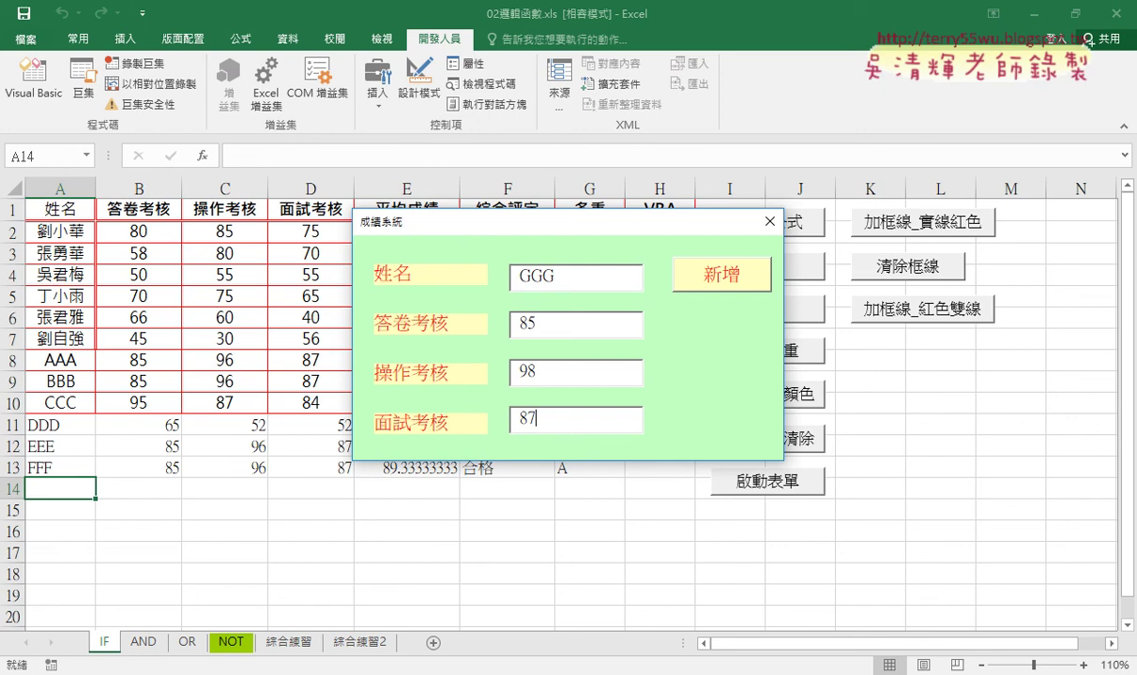
key(Return)
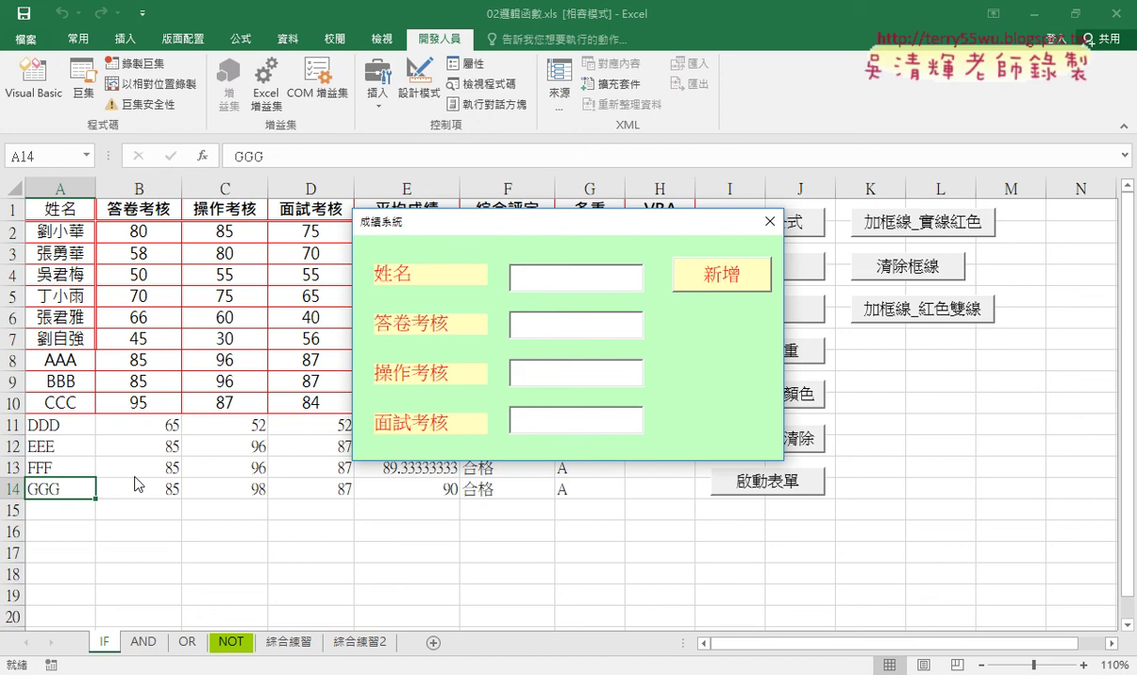
Close the form and try deleting a cell to confirm the sheet stays protected.
click(769, 221)
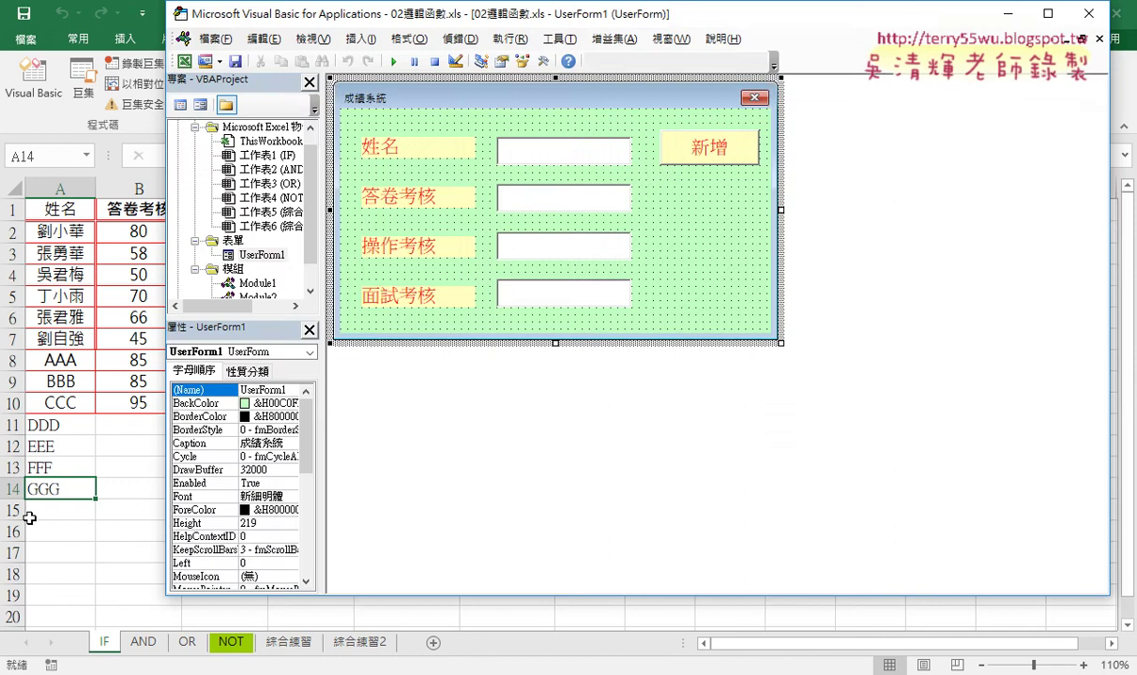
click(59, 509)
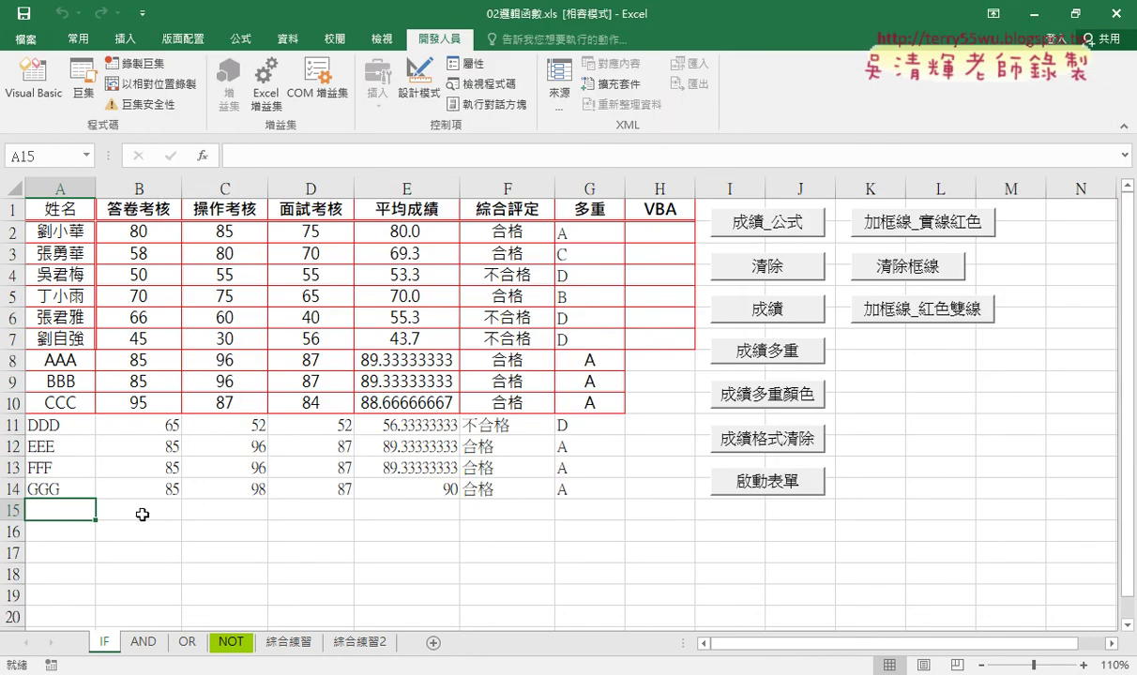
key(Delete)
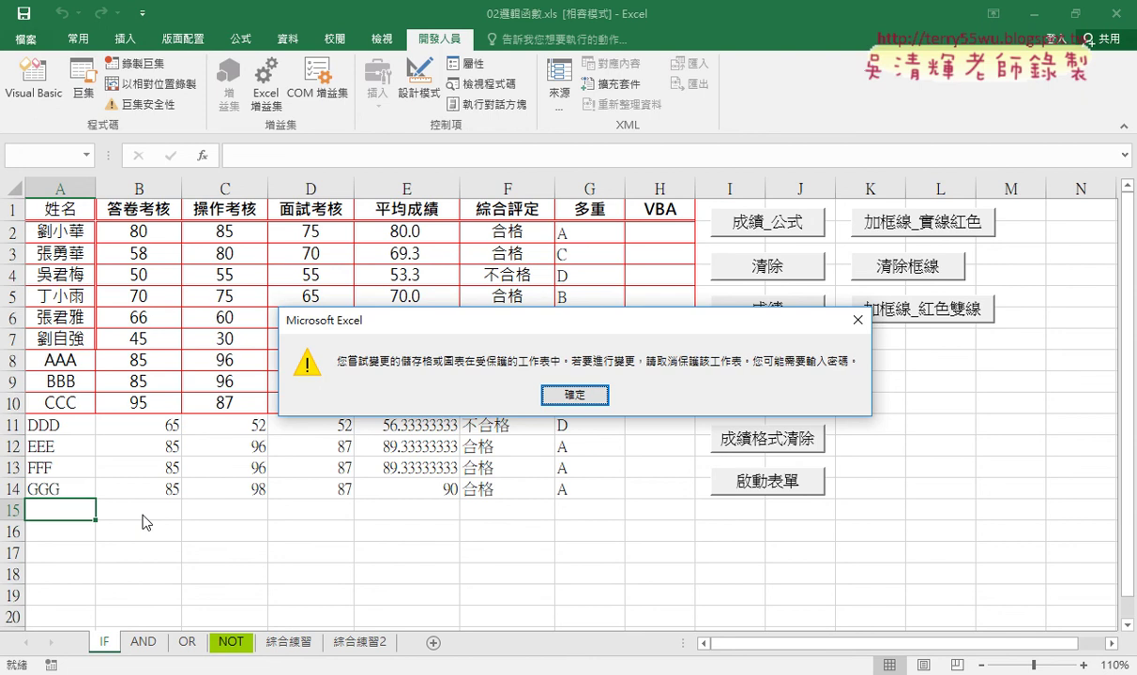
Dismiss the warning, review the 新增 code's ActiveSheet.Unprotect line, then go back to the sheet.
click(579, 395)
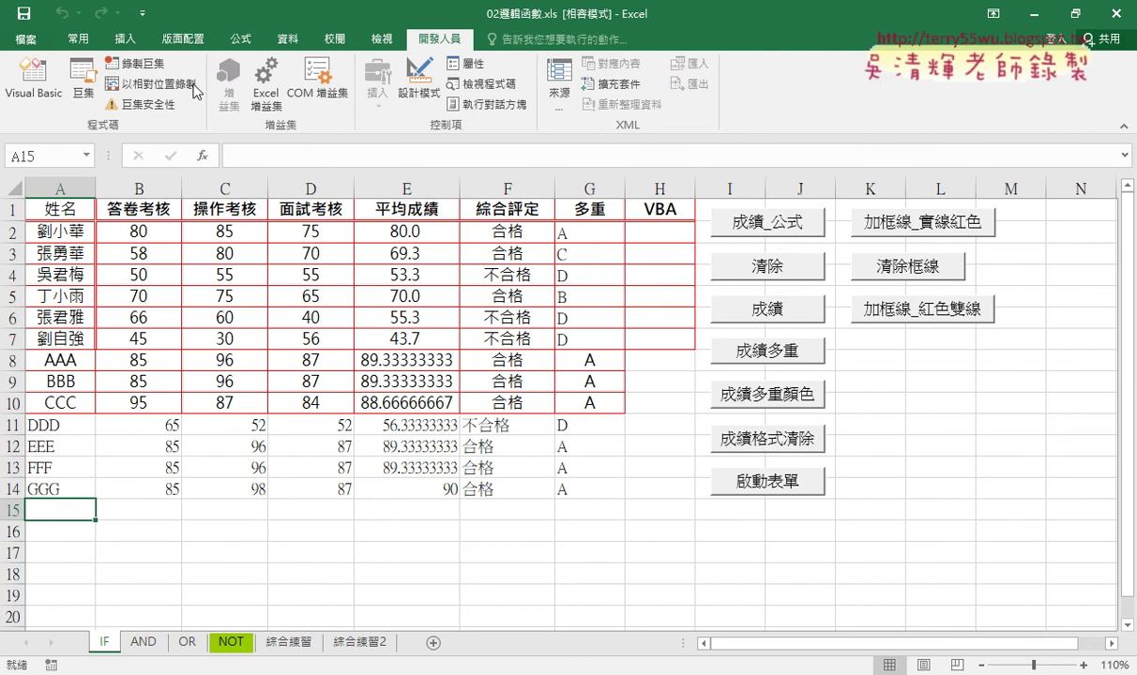
click(39, 84)
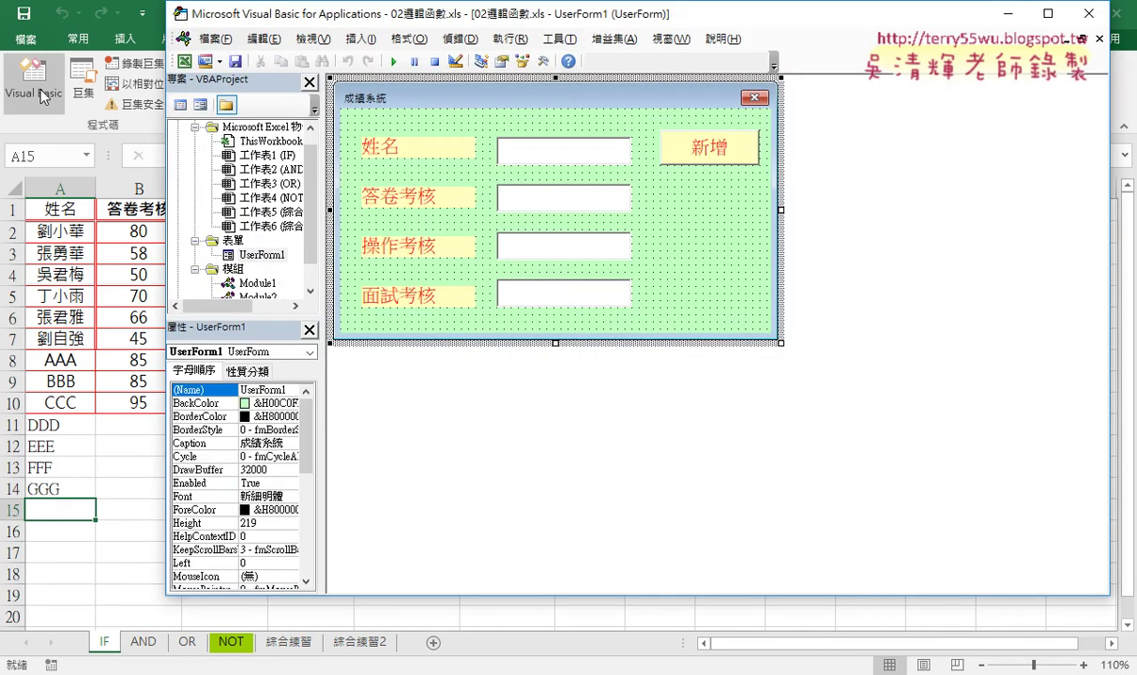
click(698, 151)
double_click(699, 151)
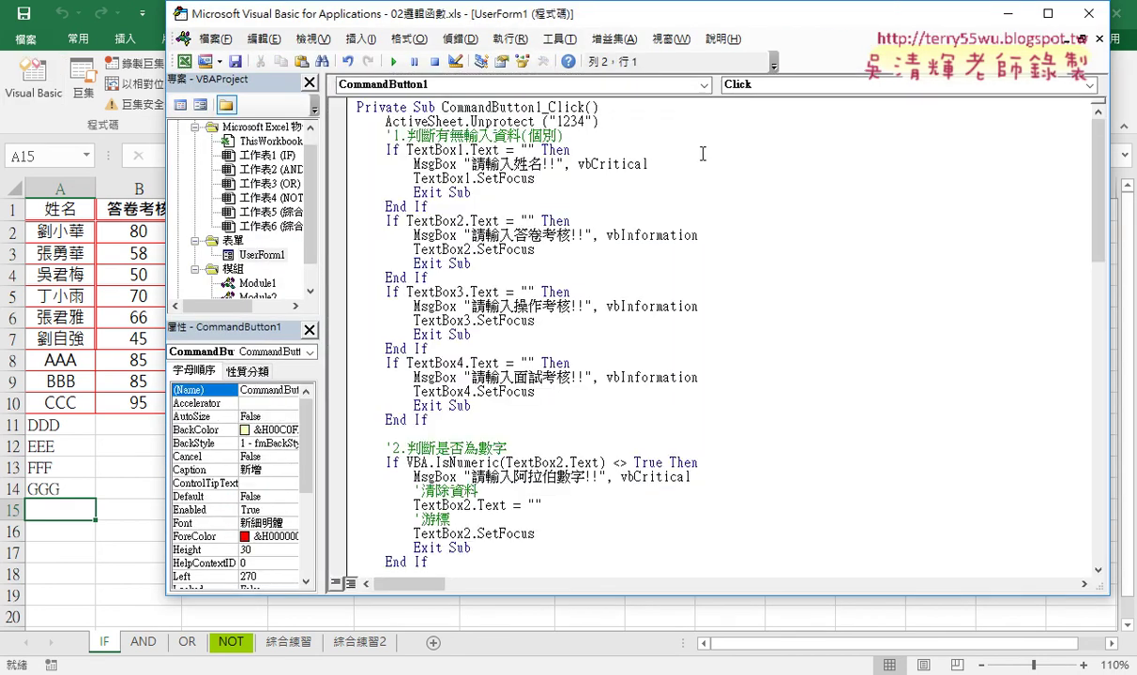
click(620, 123)
drag(619, 125, 345, 123)
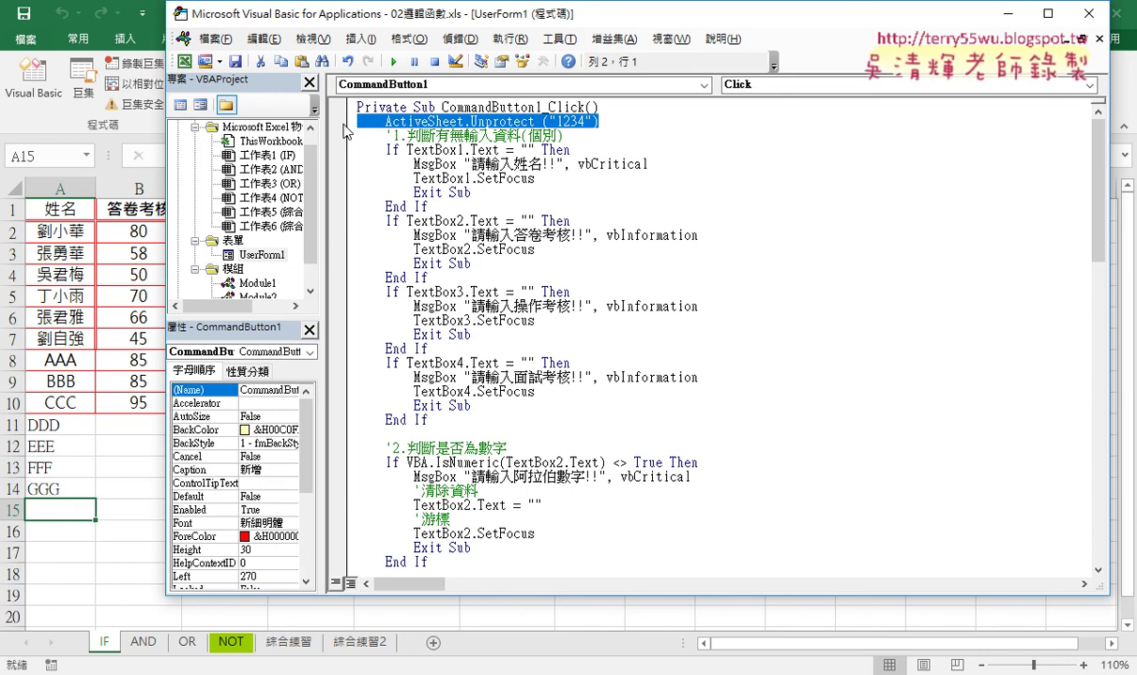
click(128, 315)
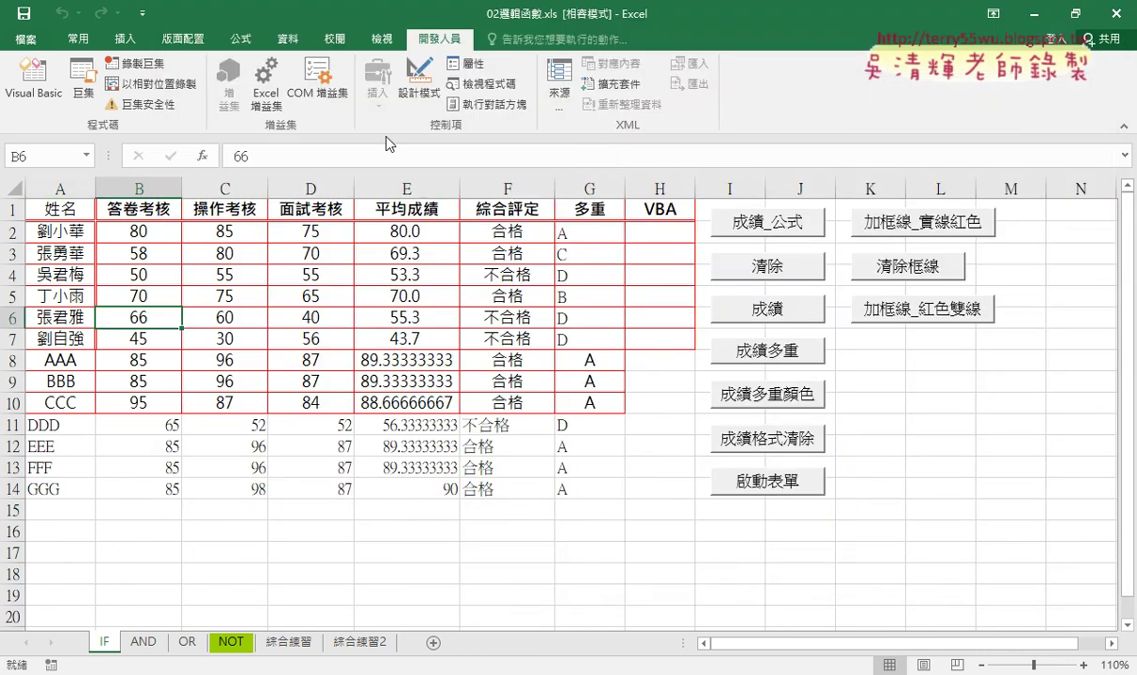
click(334, 39)
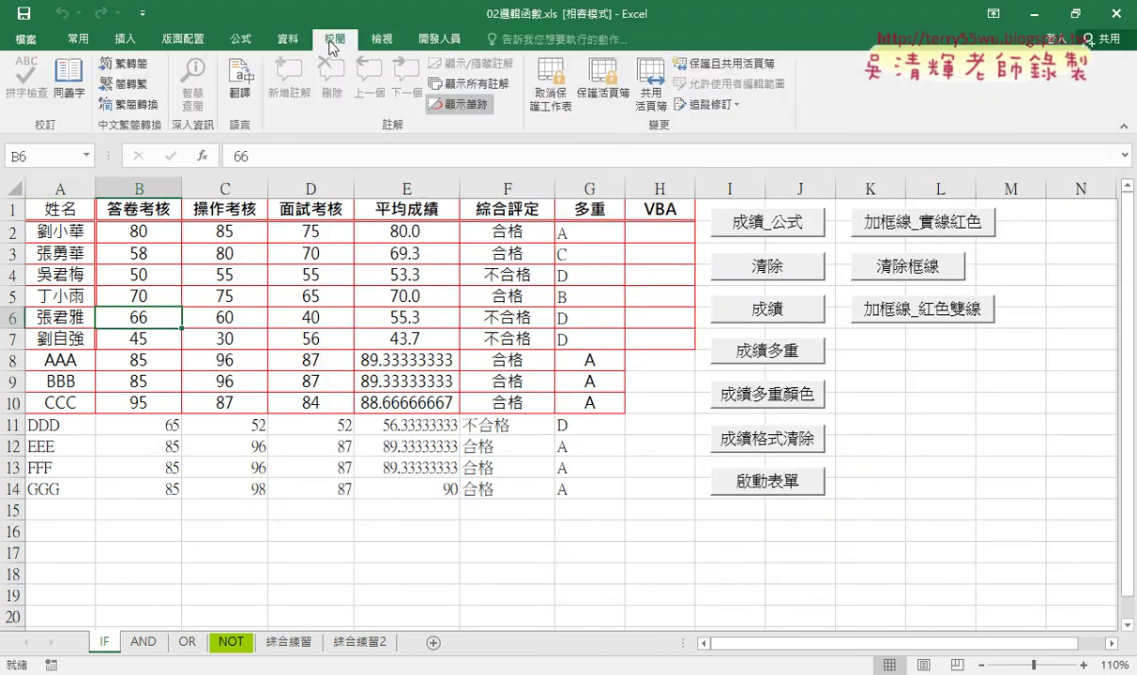
click(546, 87)
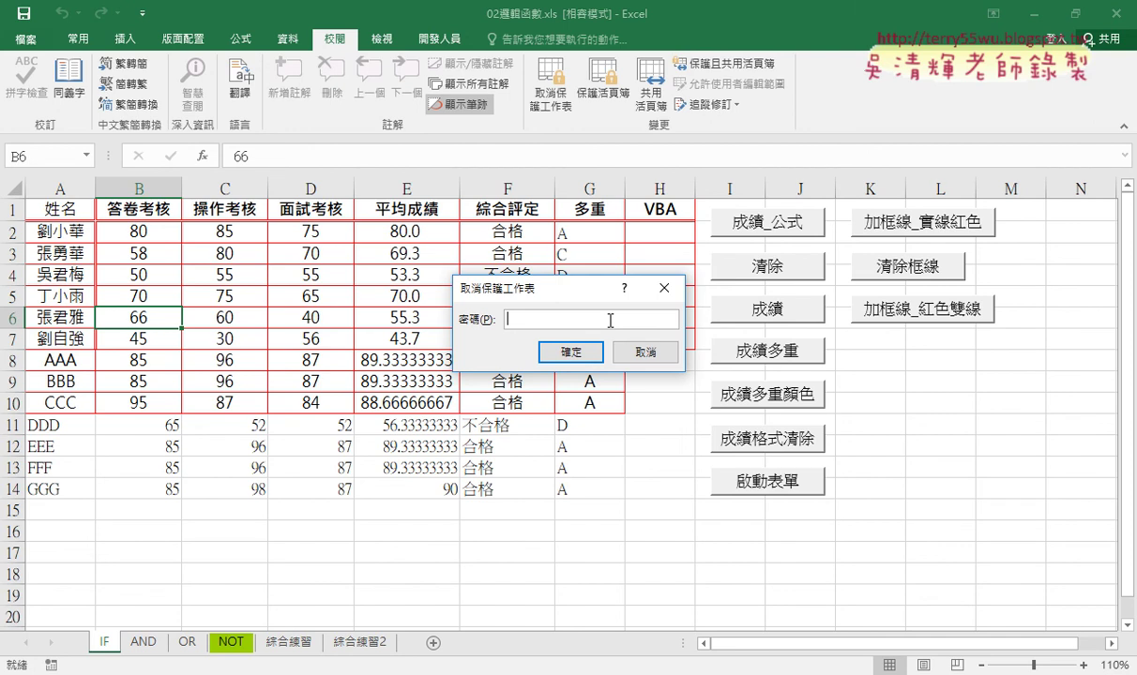
click(619, 354)
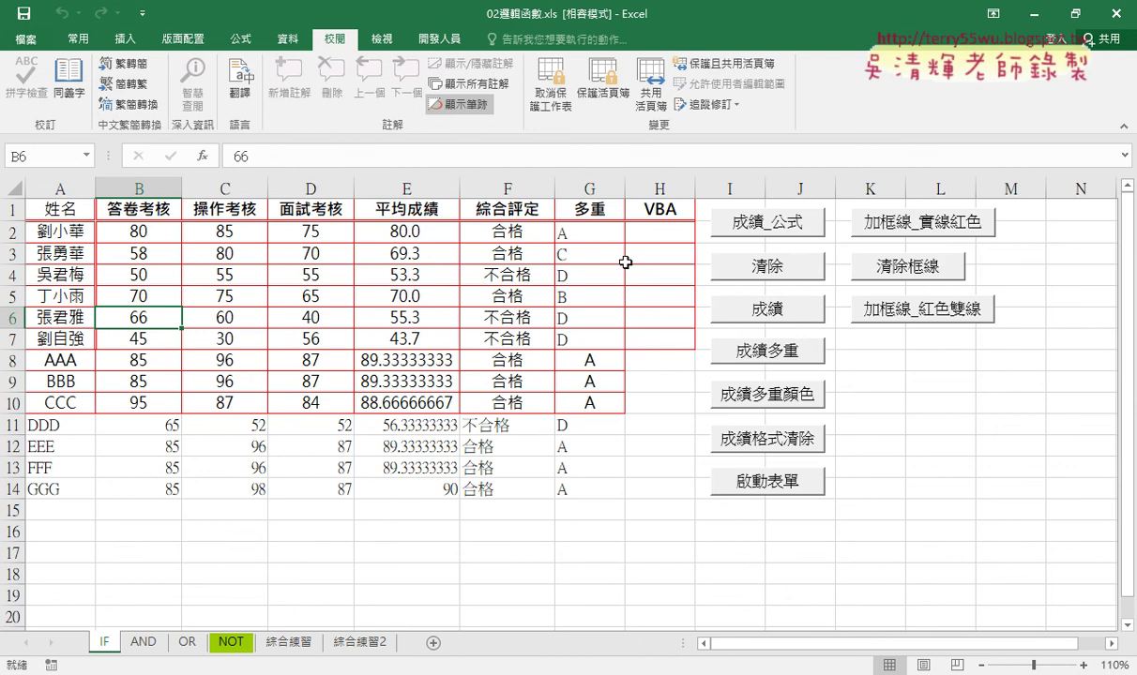
click(438, 38)
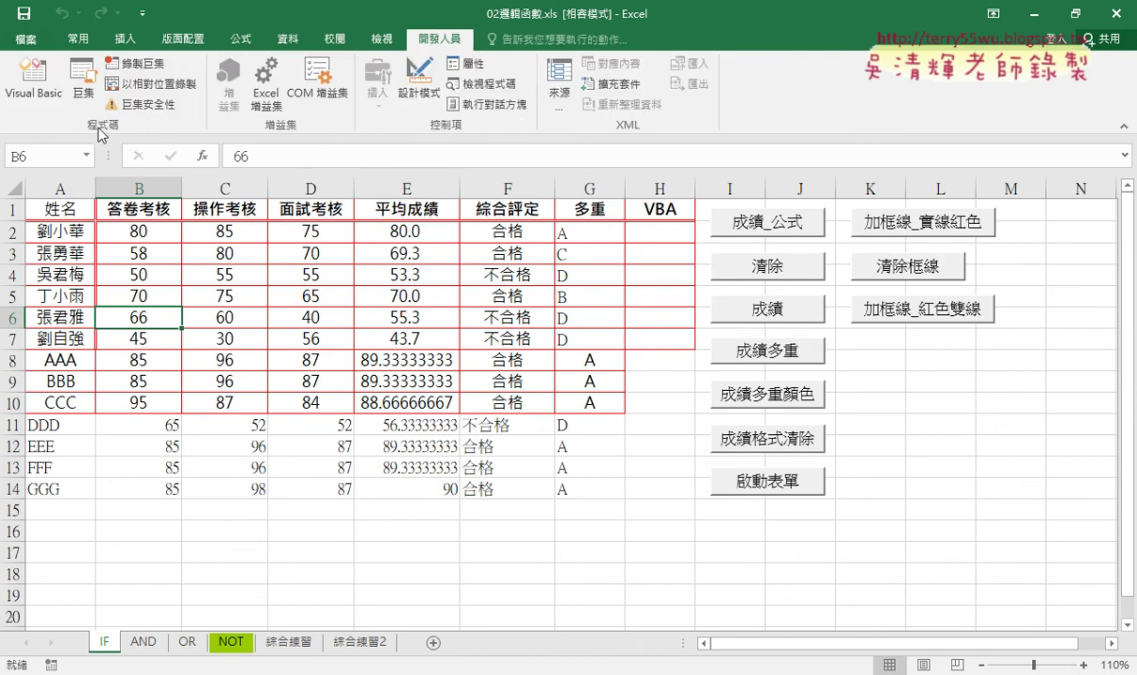
Open the VBA editor, widen the project and properties panes, and select VBAProject.
click(35, 85)
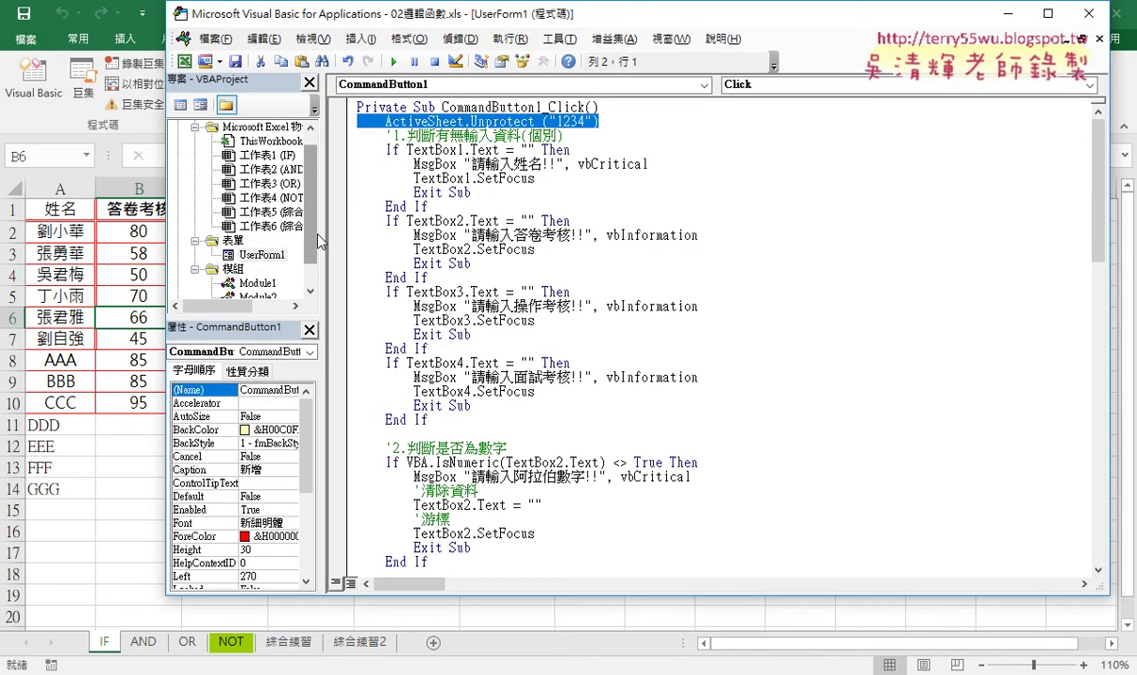
drag(317, 230, 455, 231)
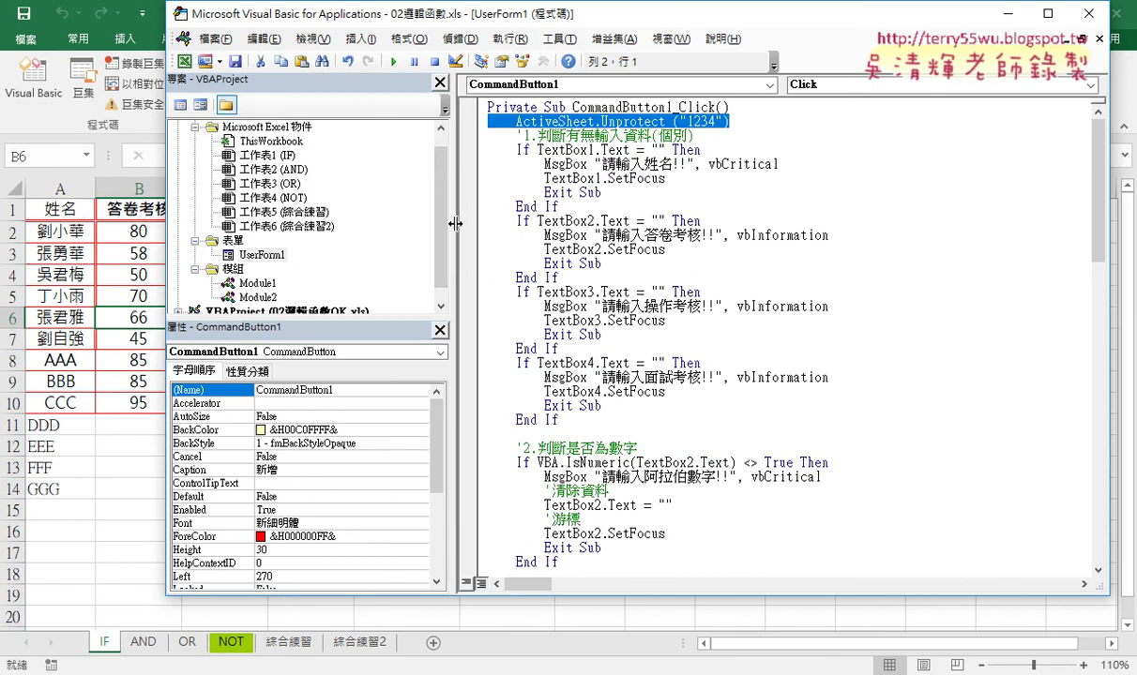
drag(440, 216, 445, 195)
click(330, 127)
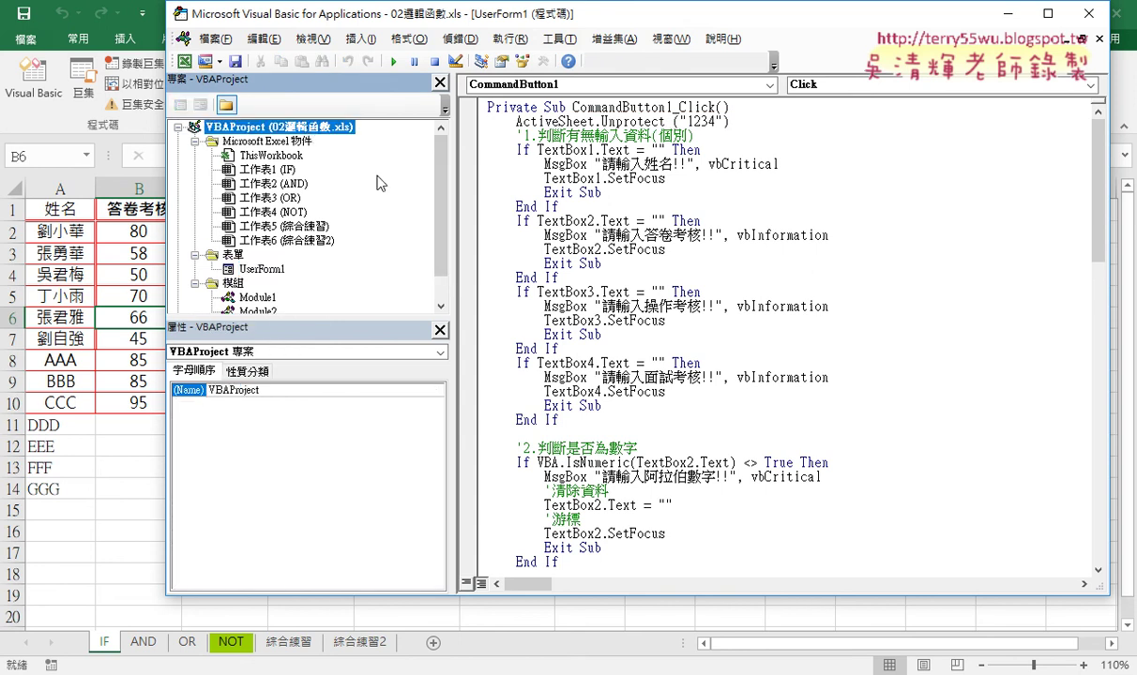
Lock the VBA project for viewing under Protection, with a password entered and confirmed.
right_click(327, 132)
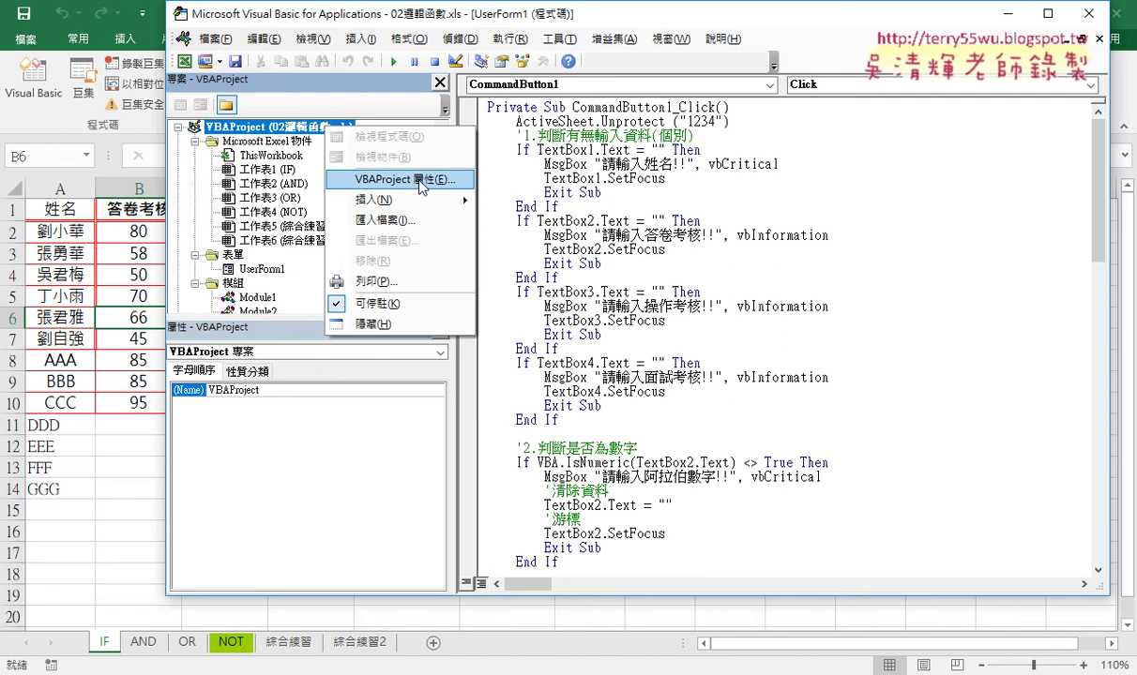
click(421, 181)
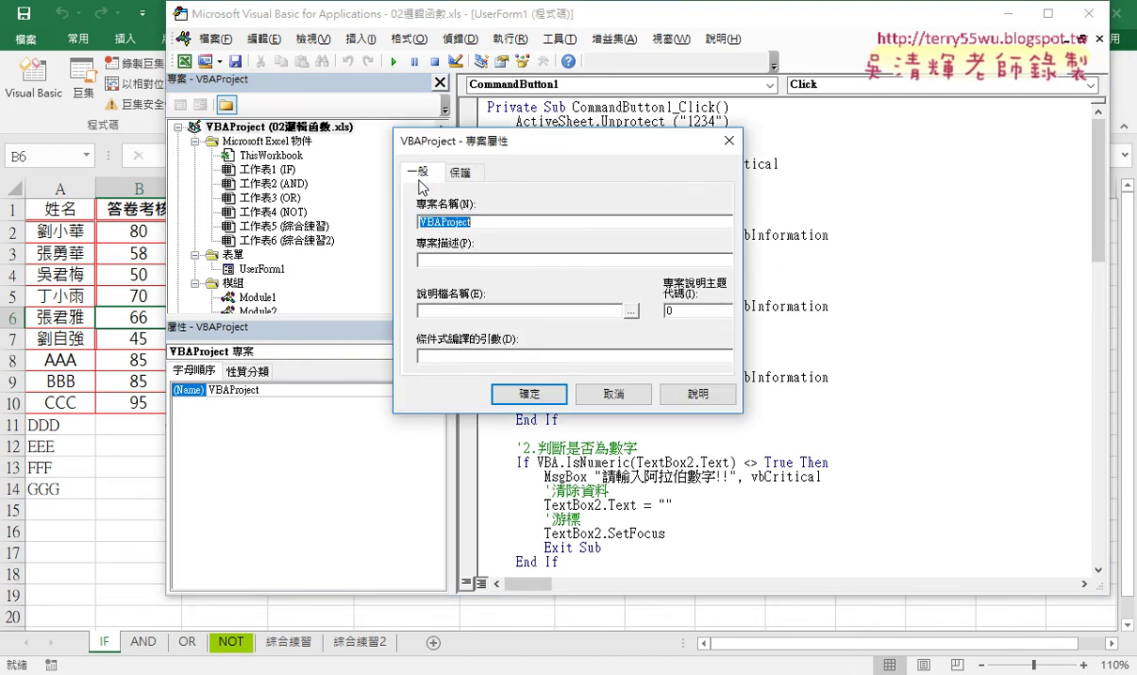
click(458, 172)
click(446, 227)
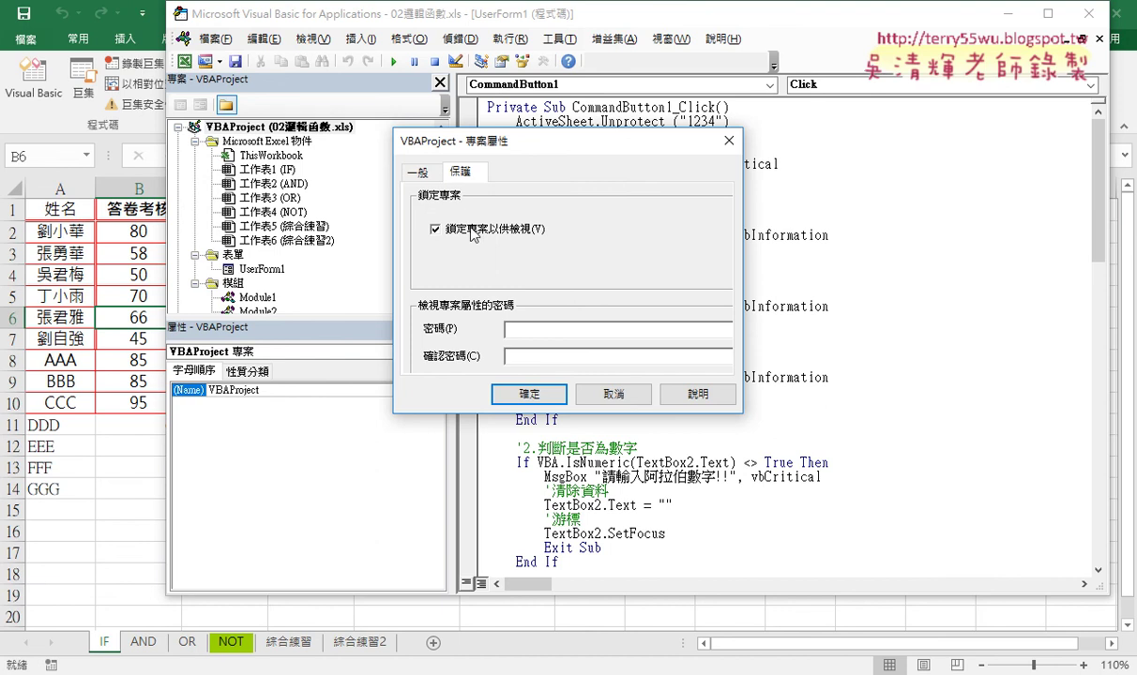
click(548, 330)
key(Tab)
key(Return)
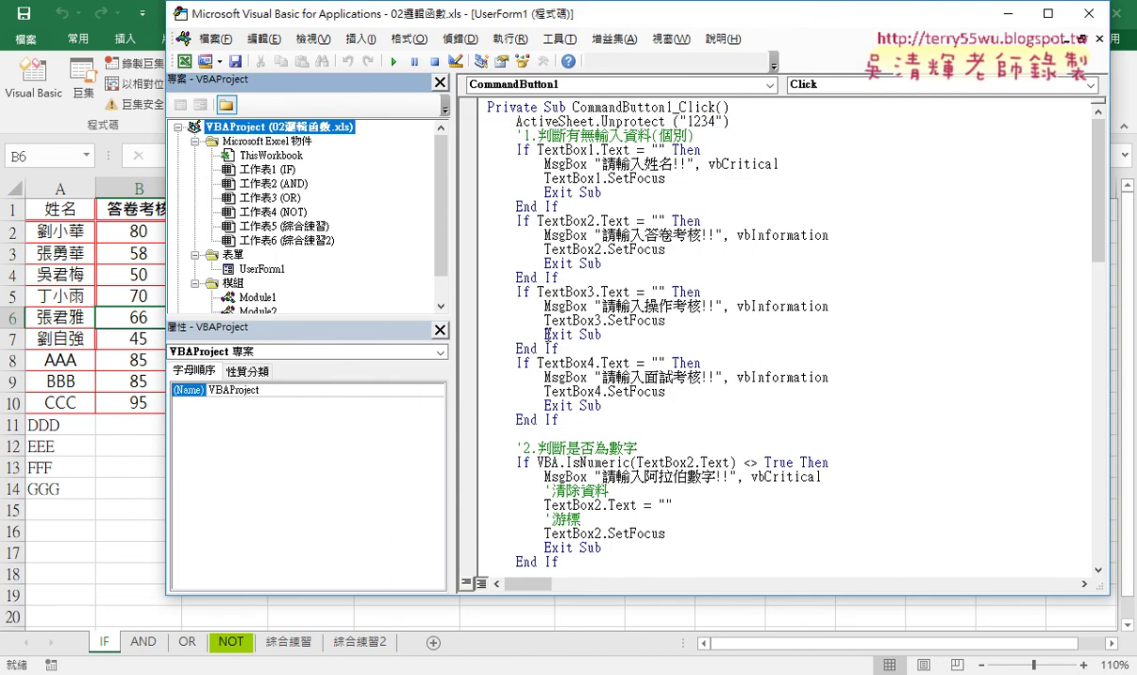
Close Excel saving changes, reopen 02邏輯函數.xls, and close the 成績系統 form.
click(1088, 13)
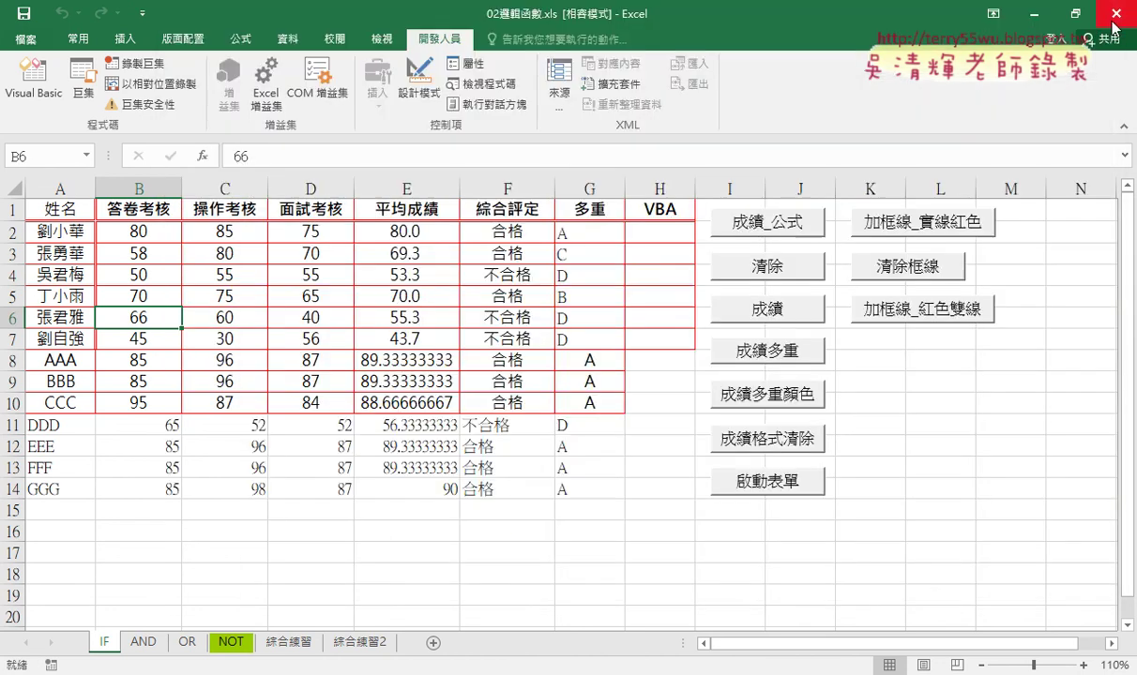
click(1115, 13)
click(484, 363)
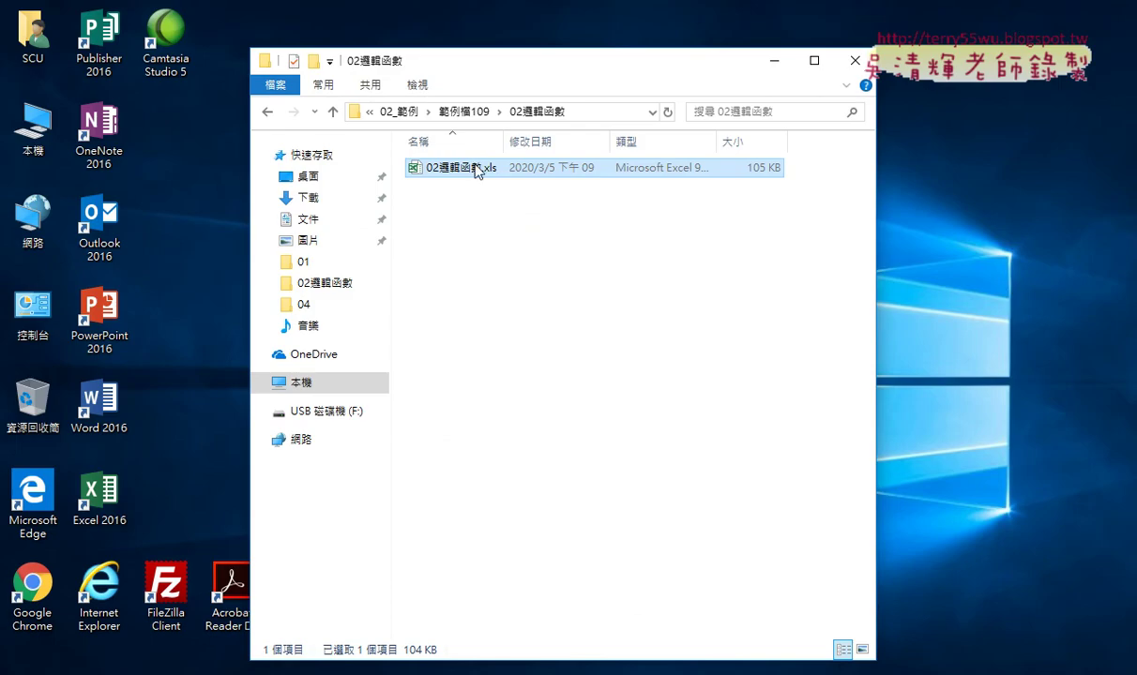
double_click(477, 168)
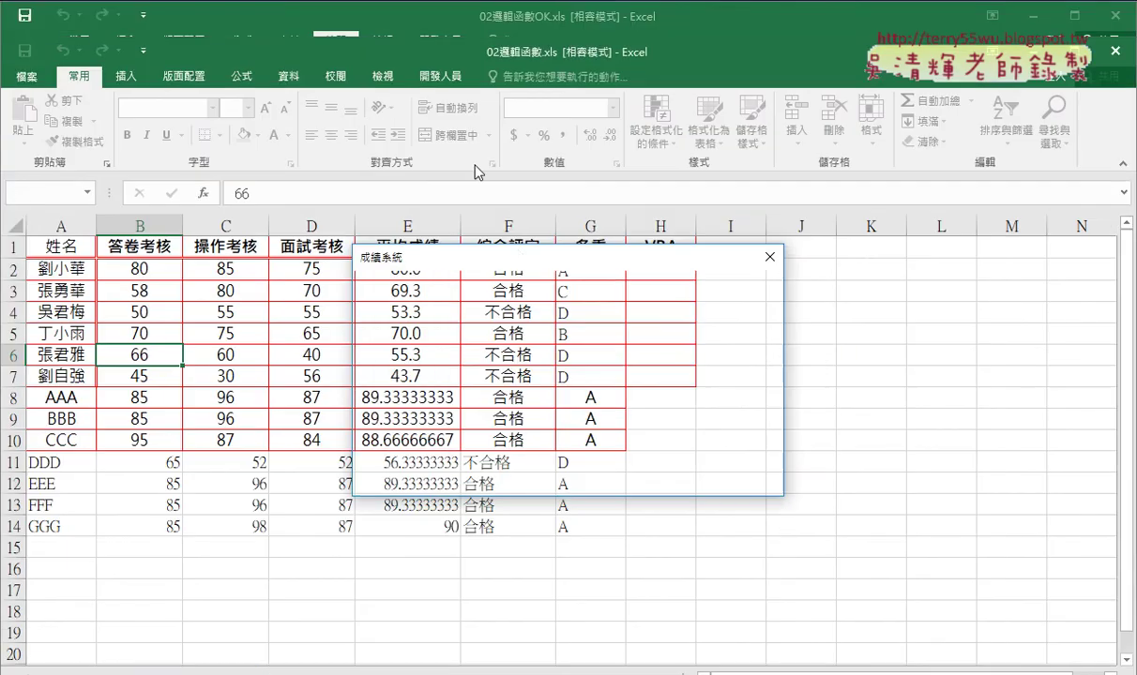
click(769, 256)
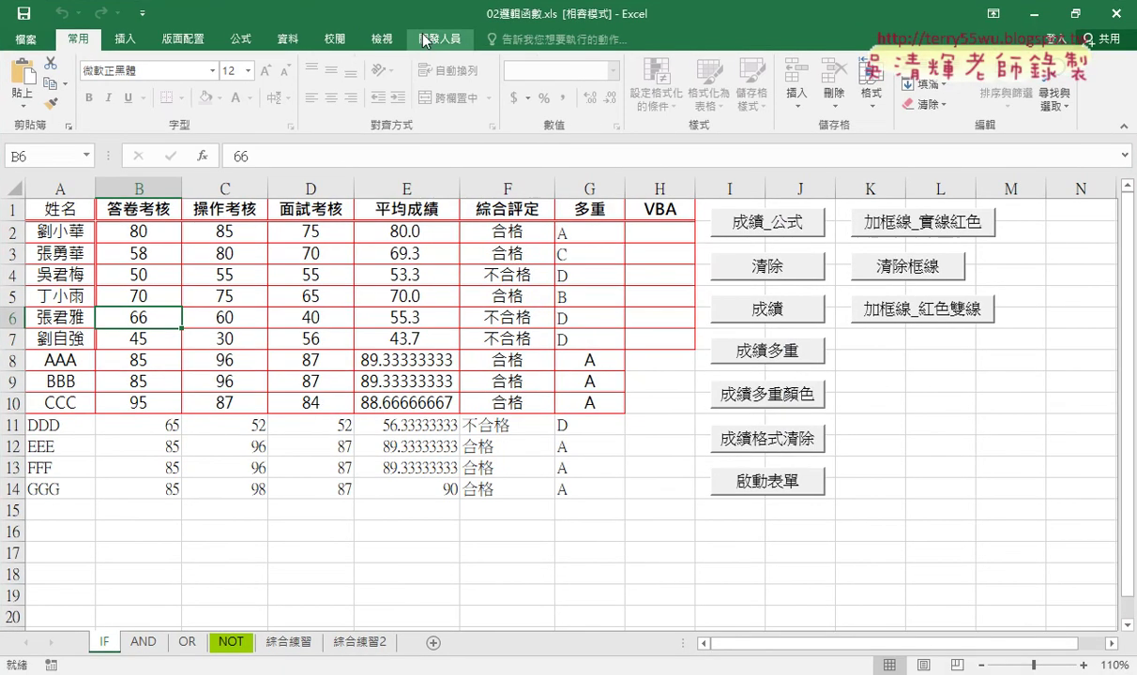
Open the VBA editor and unlock the project by re-entering the correct password.
click(440, 38)
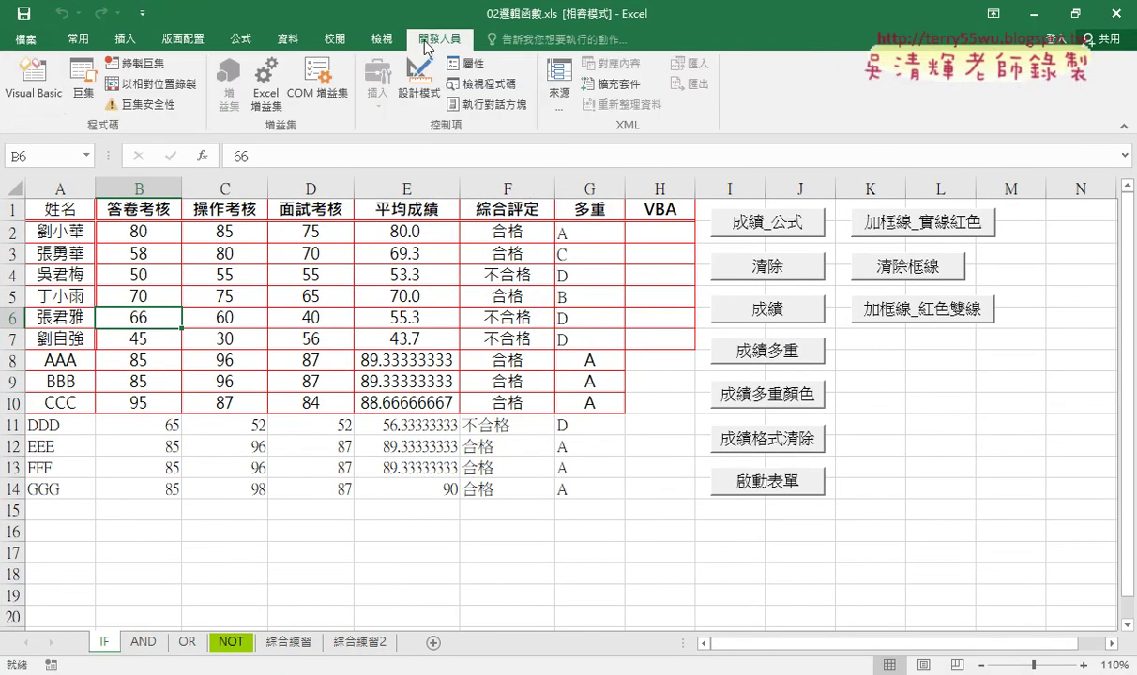
click(35, 93)
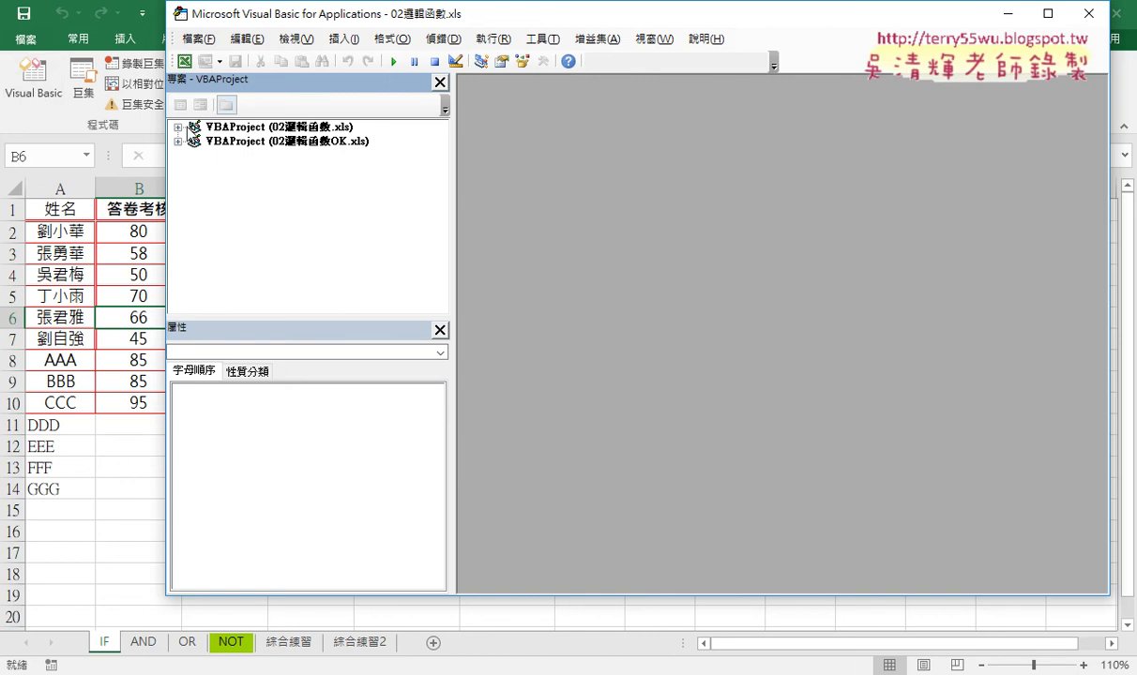
click(176, 126)
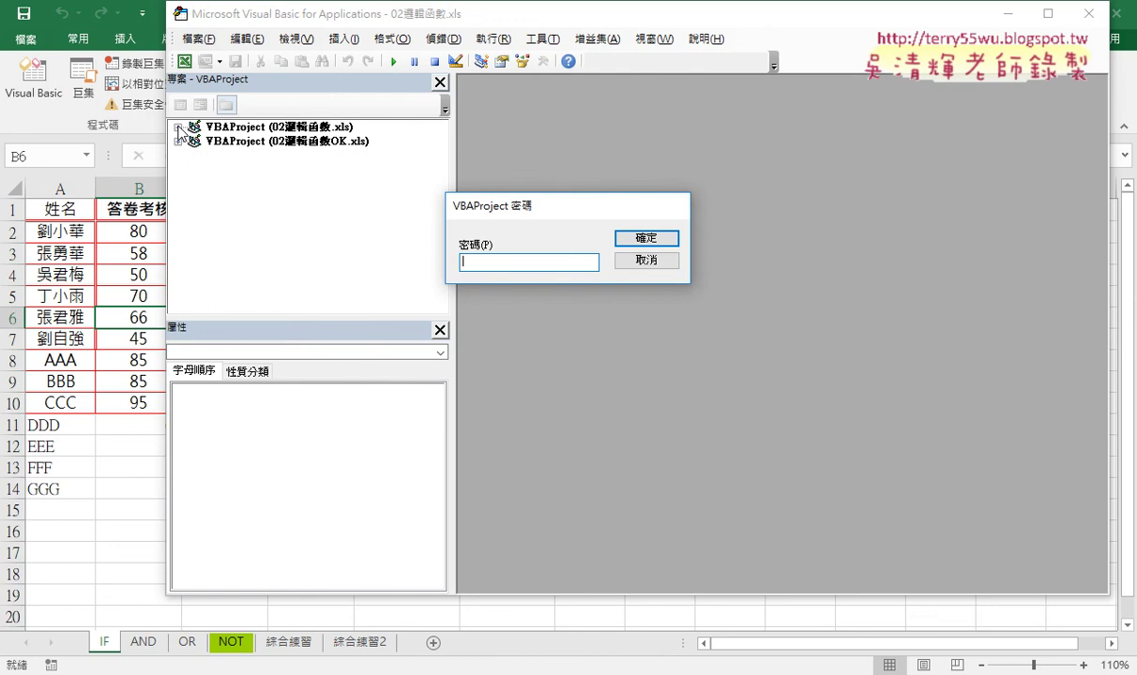
key(Return)
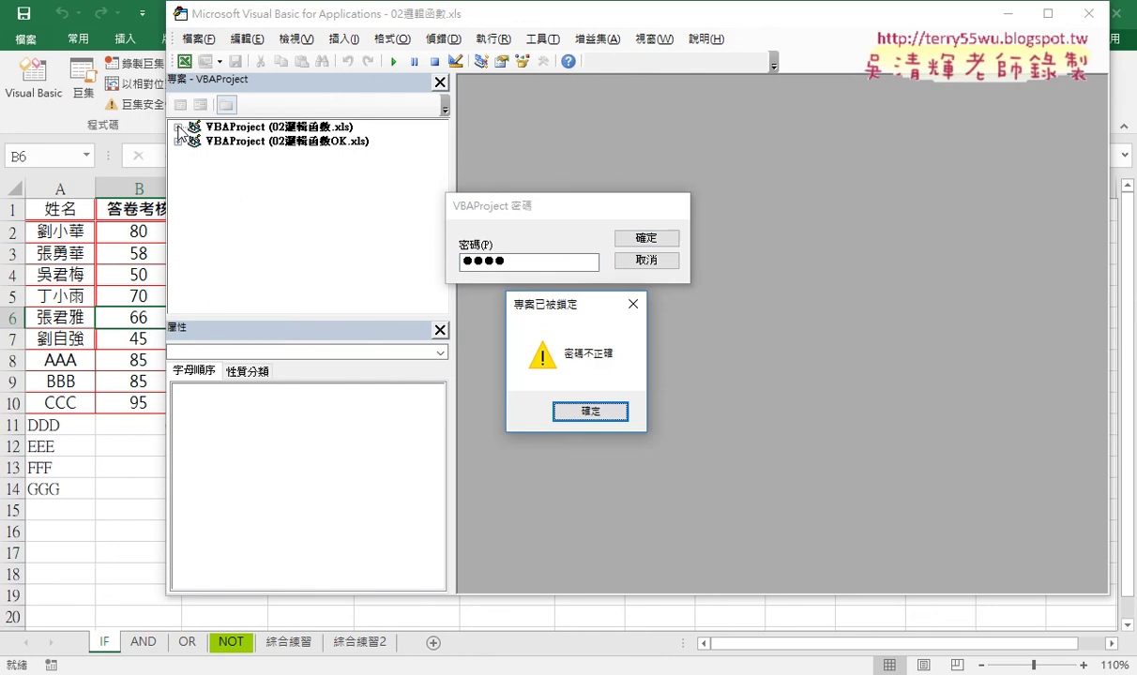
click(601, 411)
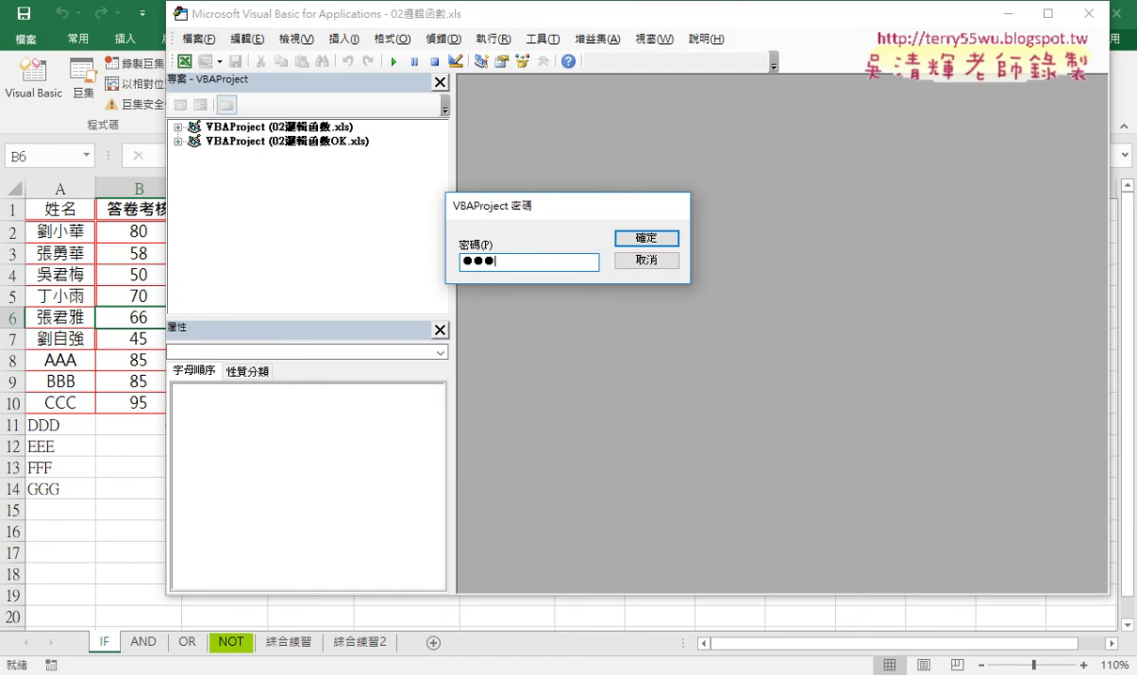
key(Return)
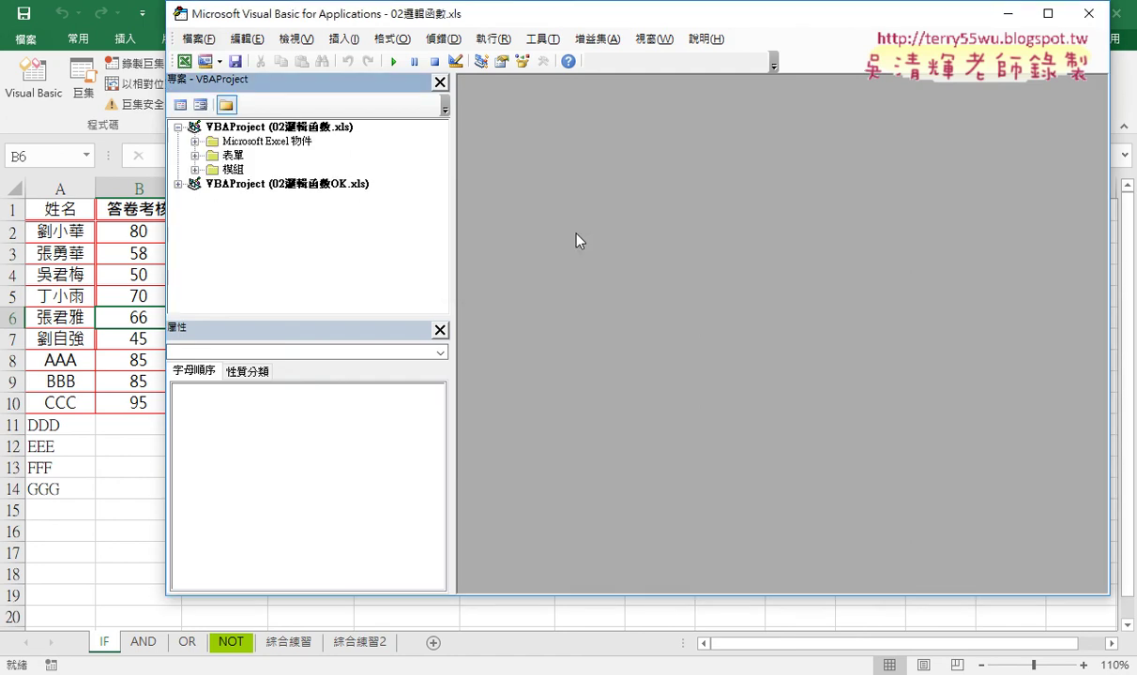
Open Module1's code and then UserForm1 in the form designer.
click(194, 170)
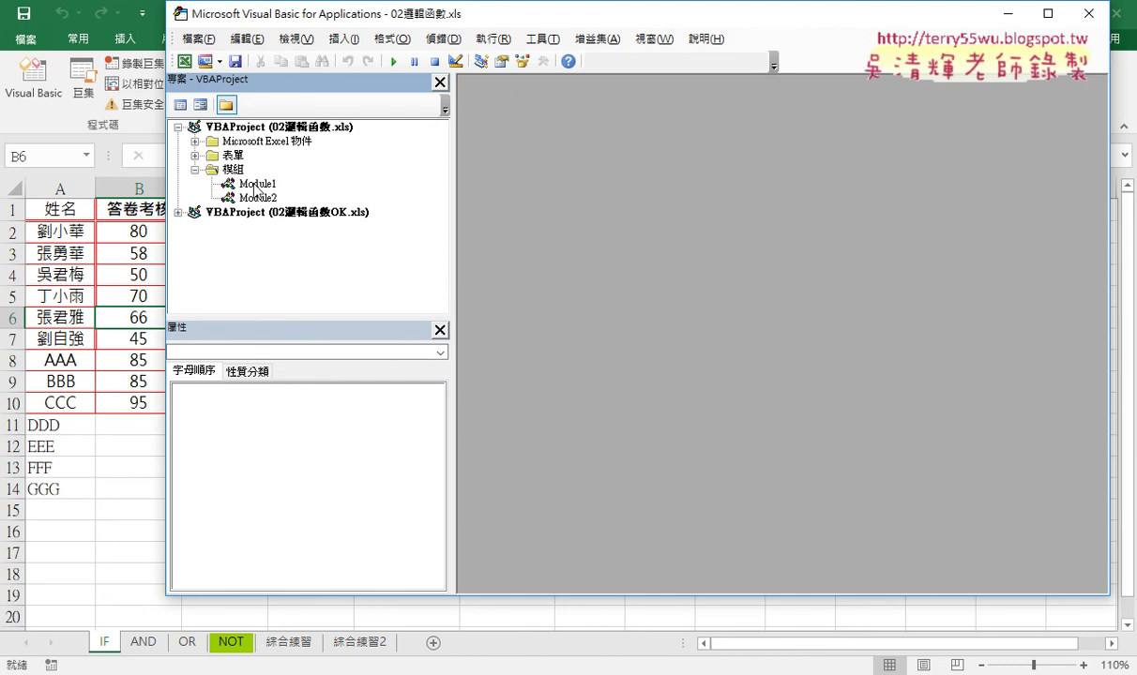
double_click(254, 186)
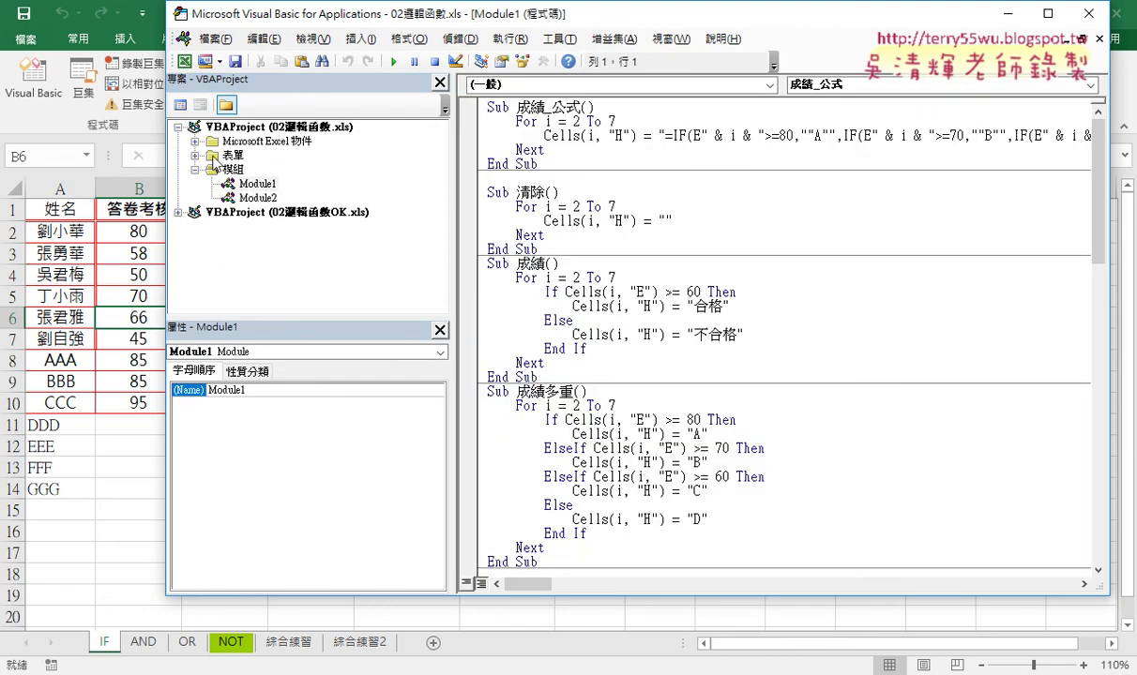
click(194, 155)
double_click(242, 169)
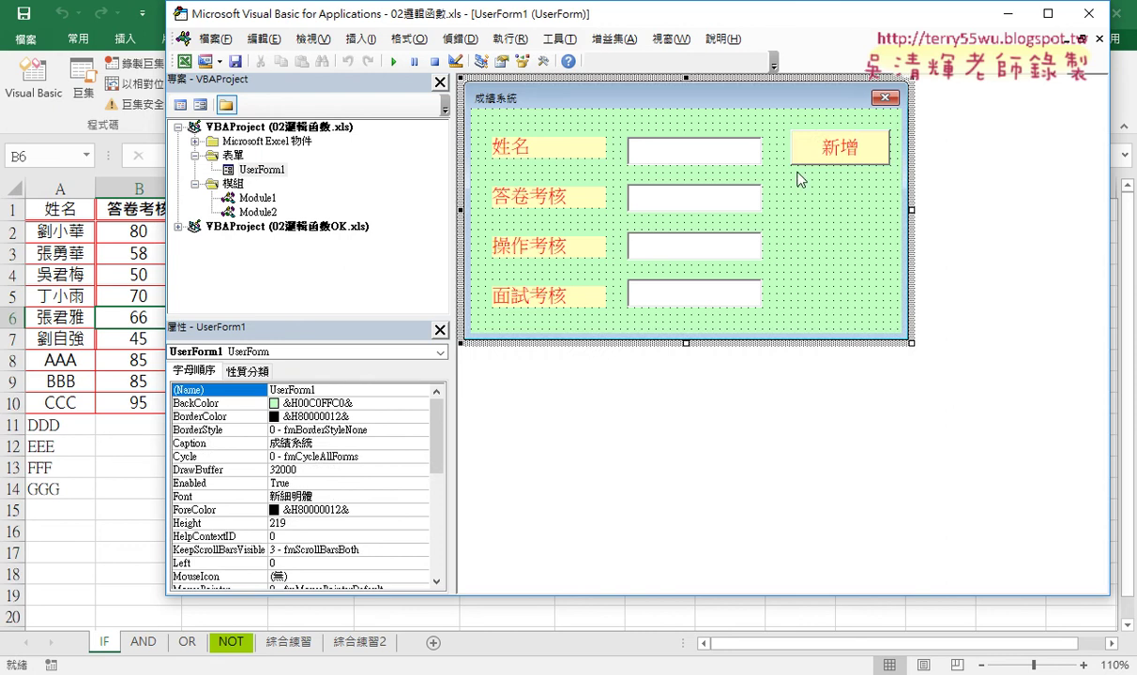
View the 新增 click code, check G11's grade formula, then switch to the Google Docs notes.
double_click(806, 148)
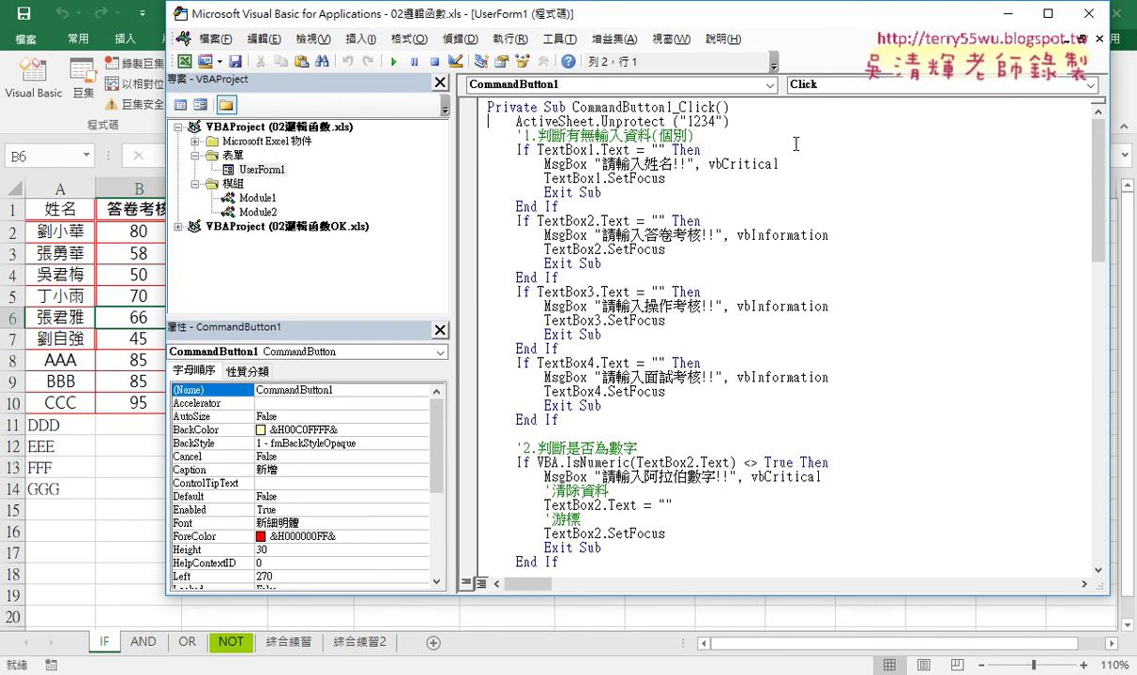
click(1009, 13)
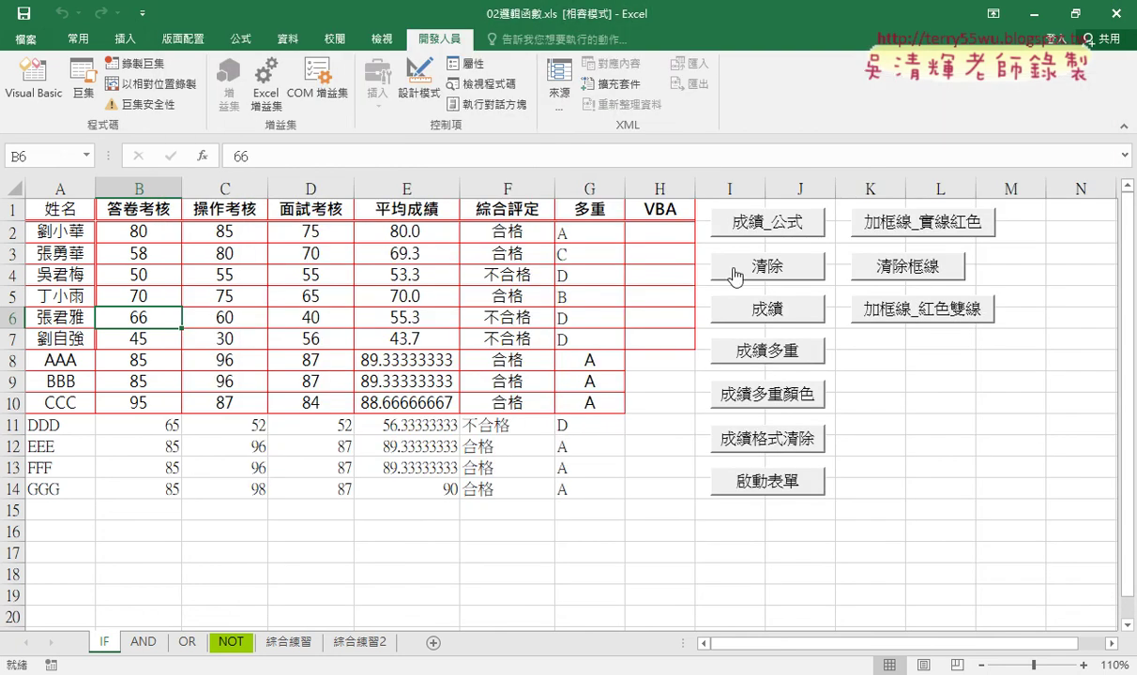
click(576, 425)
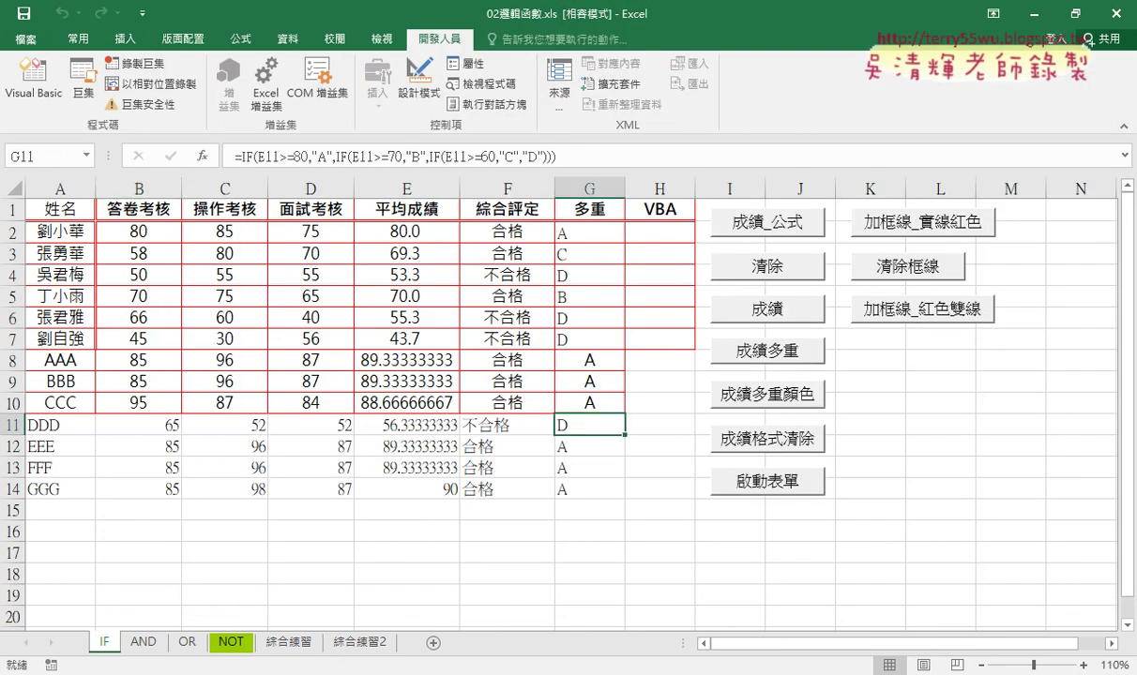
key(alt+Tab)
drag(507, 354, 93, 279)
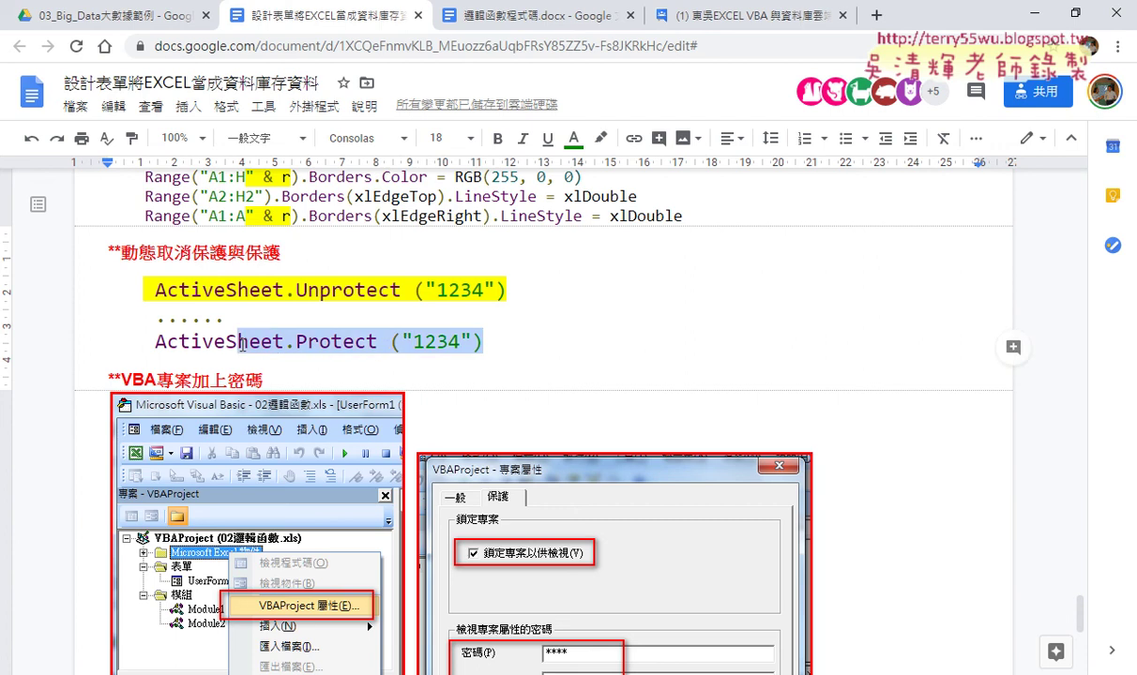